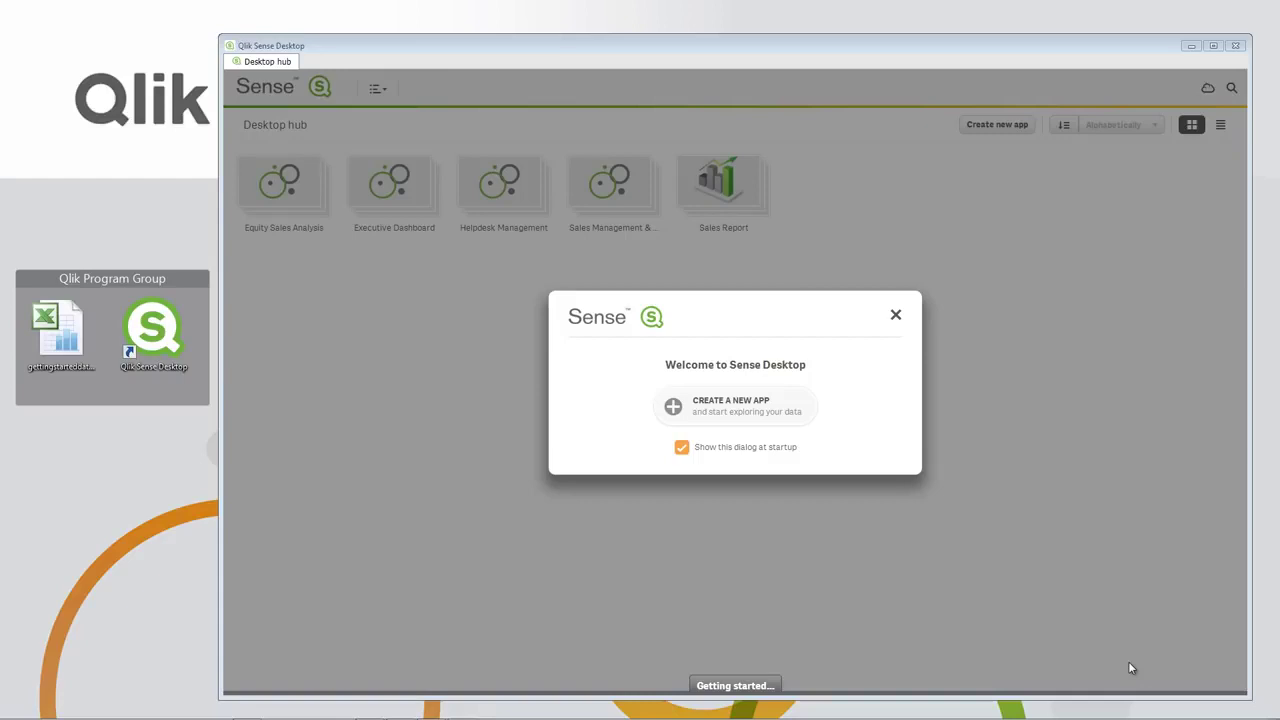
- Create a new app named 'My Sales Report' and open it
{"action": "left_click", "coordinate": [781, 418]}
{"action": "type", "text": "M"}
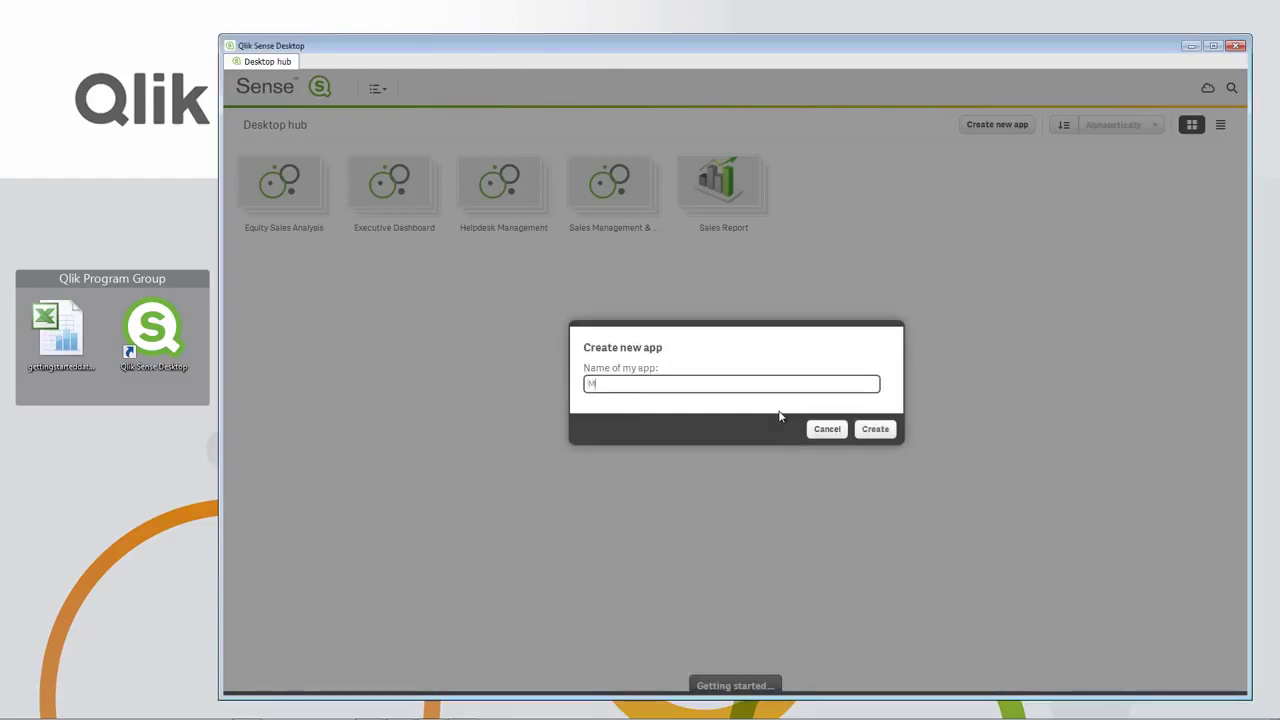
{"action": "type", "text": "y Sales Report"}
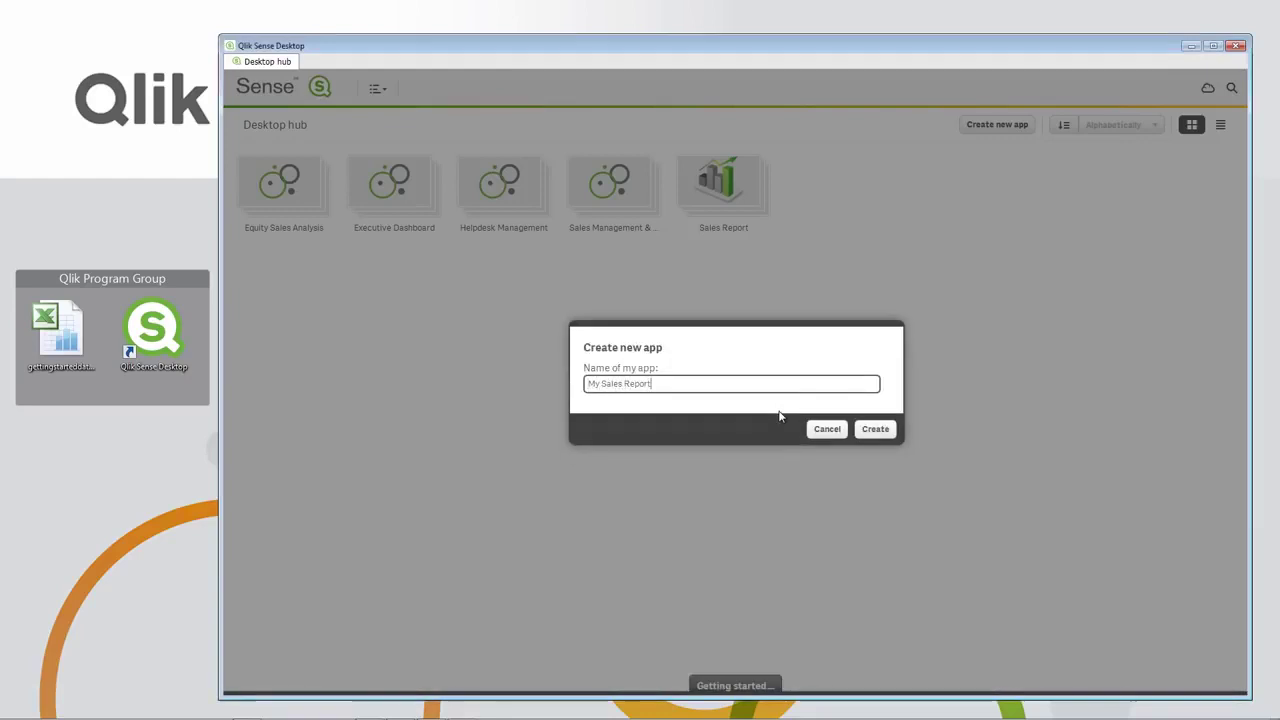
{"action": "left_click", "coordinate": [876, 430]}
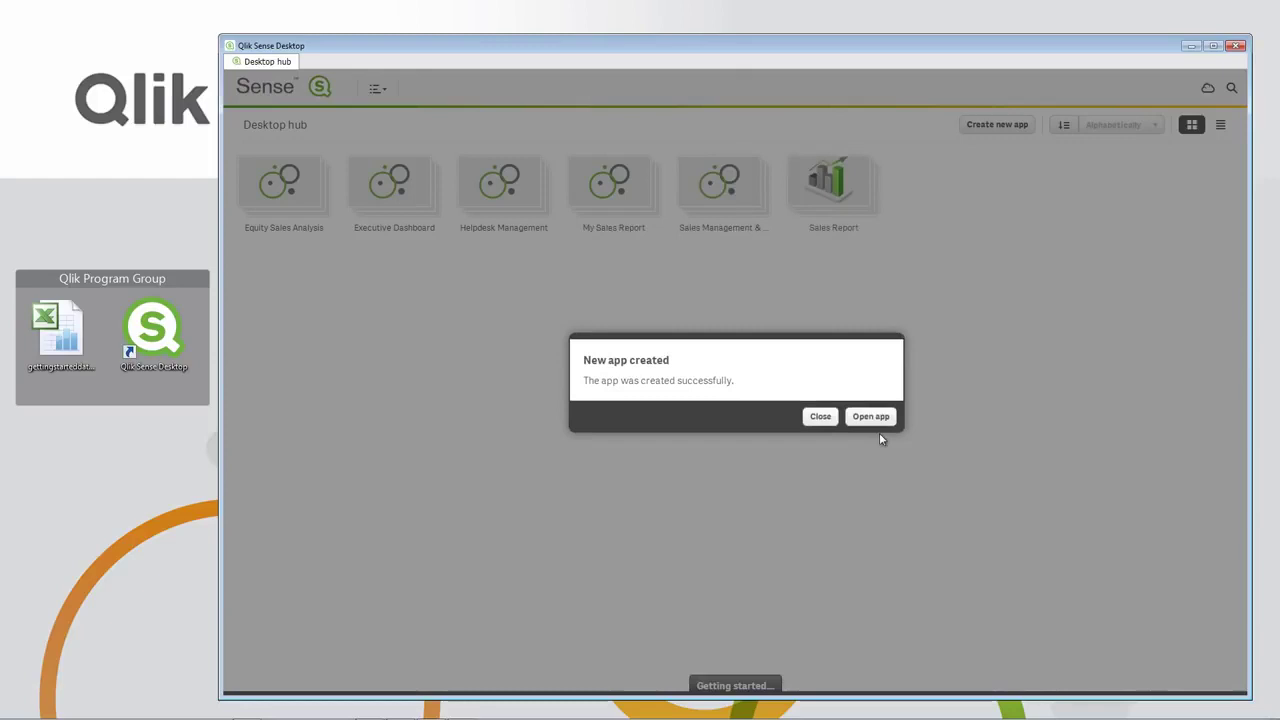
{"action": "left_click", "coordinate": [880, 423]}
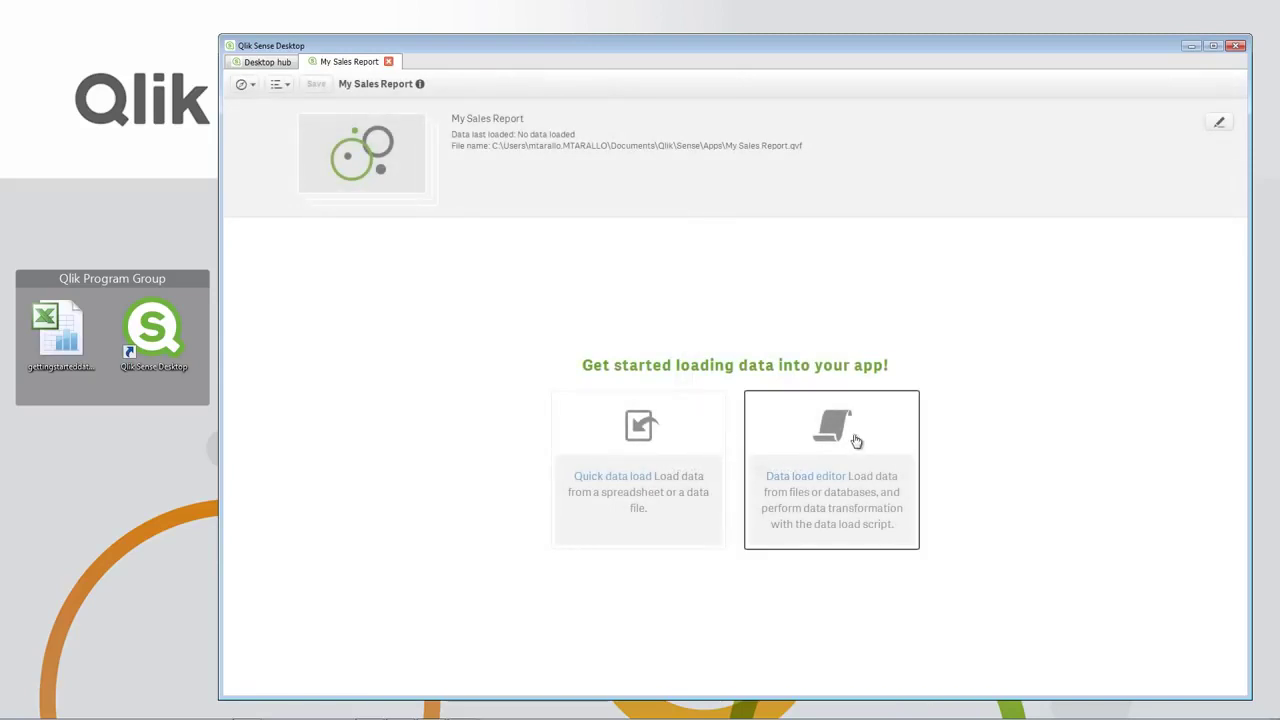
- Load all SalesData fields from gettingstarteddata.xls into the app, keeping Address included
{"action": "left_click", "coordinate": [670, 441]}
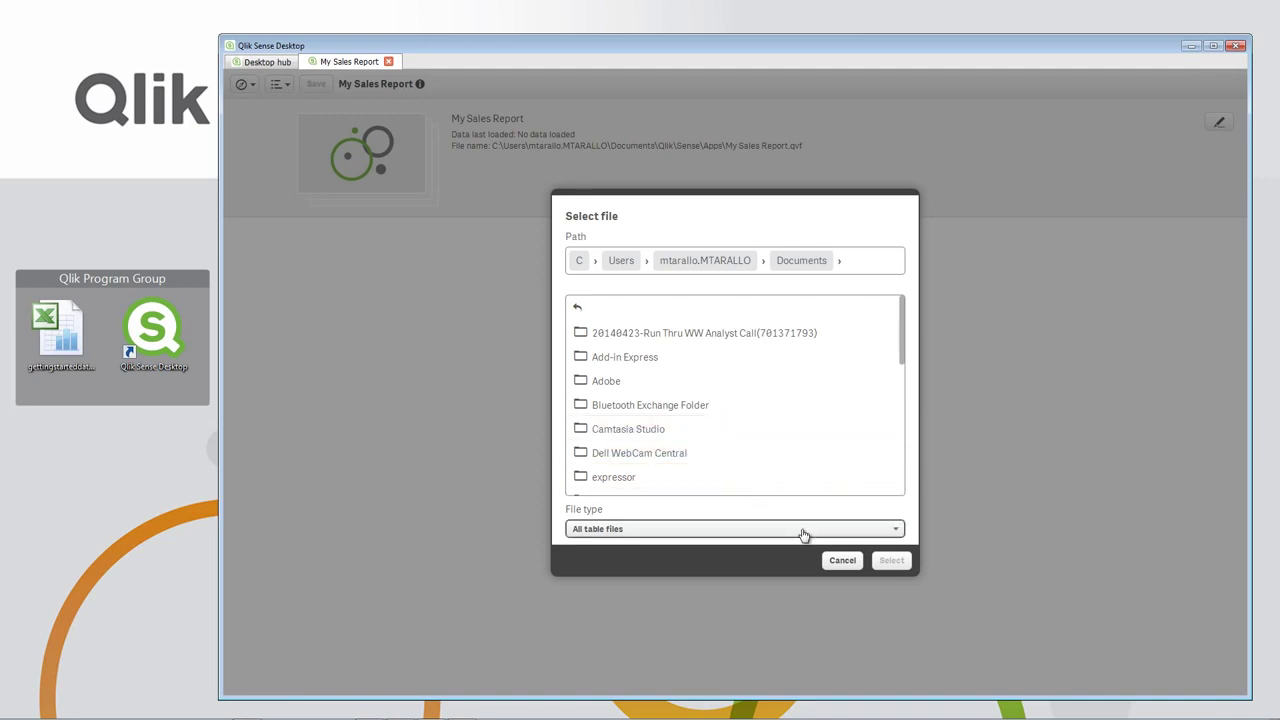
{"action": "left_click", "coordinate": [831, 560]}
{"action": "left_click_drag", "start_coordinate": [58, 330], "coordinate": [669, 477]}
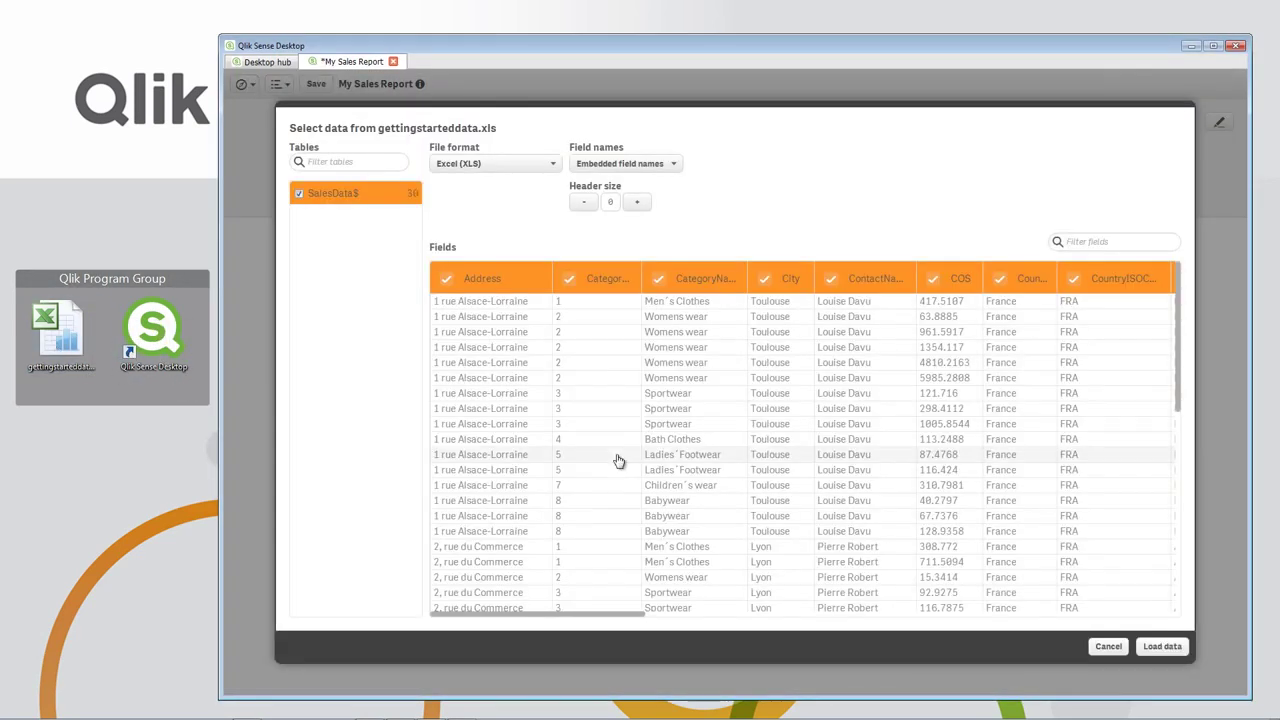
{"action": "left_click", "coordinate": [492, 280]}
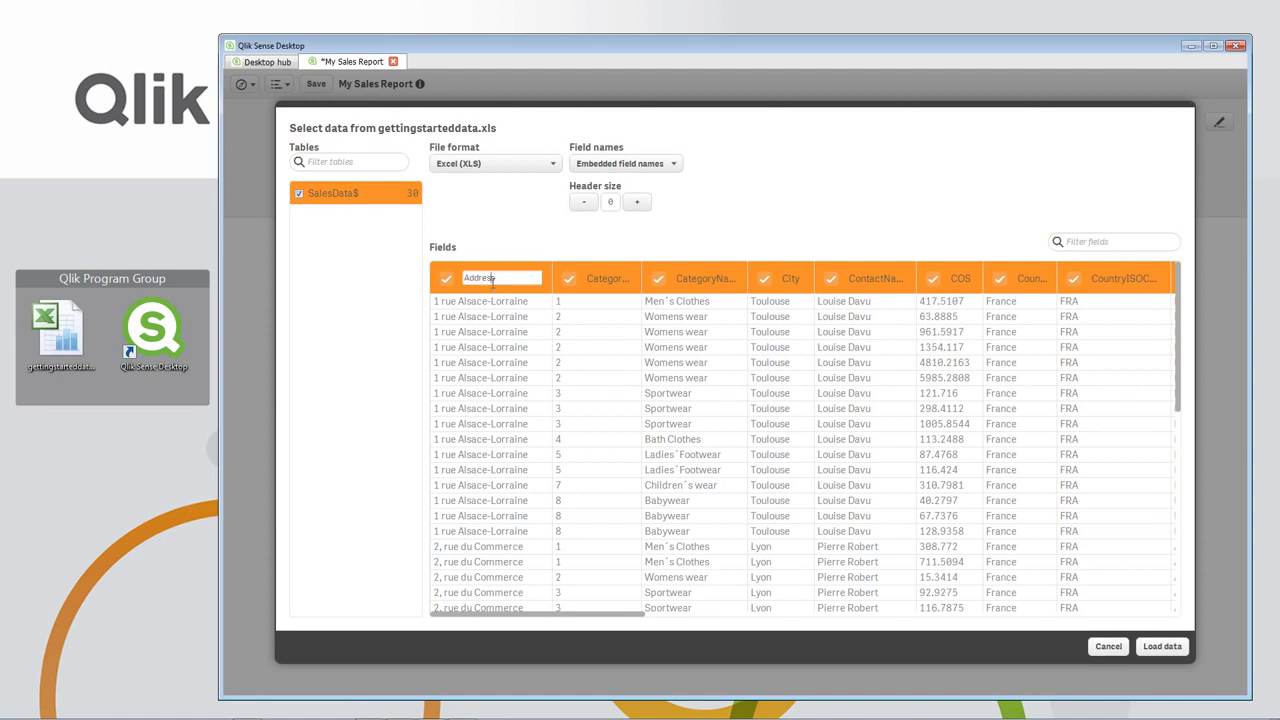
{"action": "left_click", "coordinate": [446, 280]}
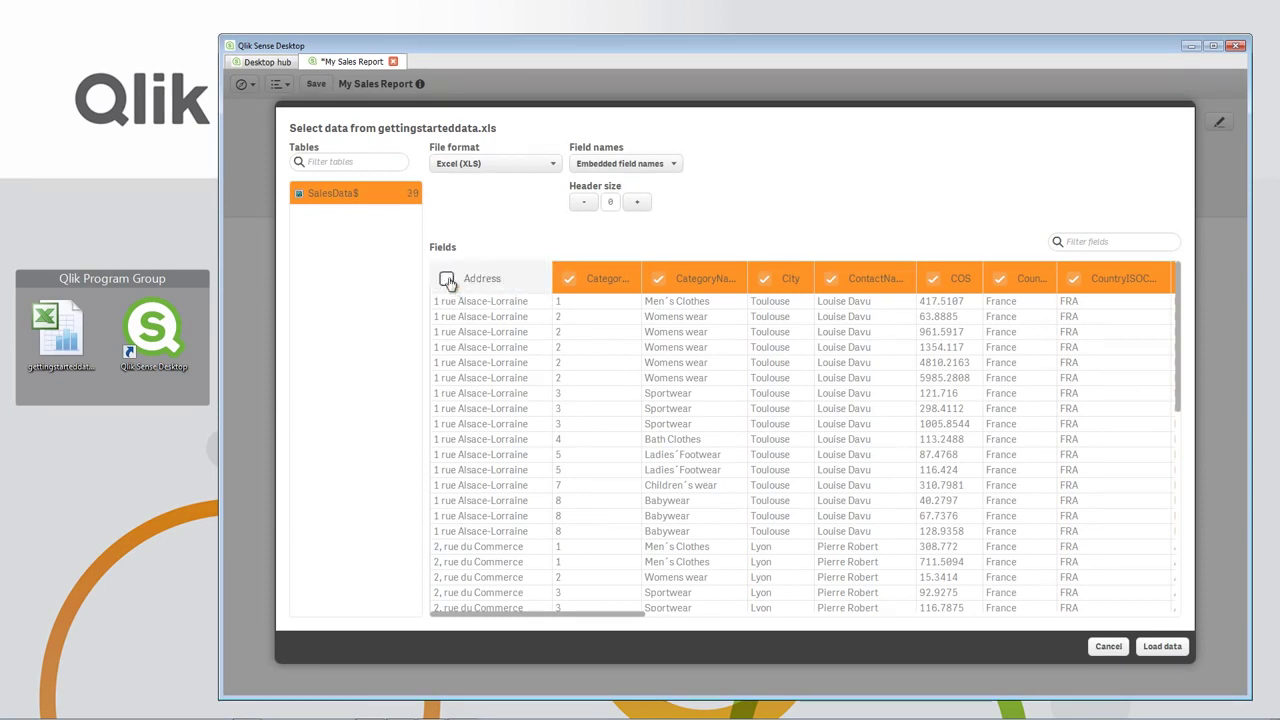
{"action": "left_click", "coordinate": [446, 280]}
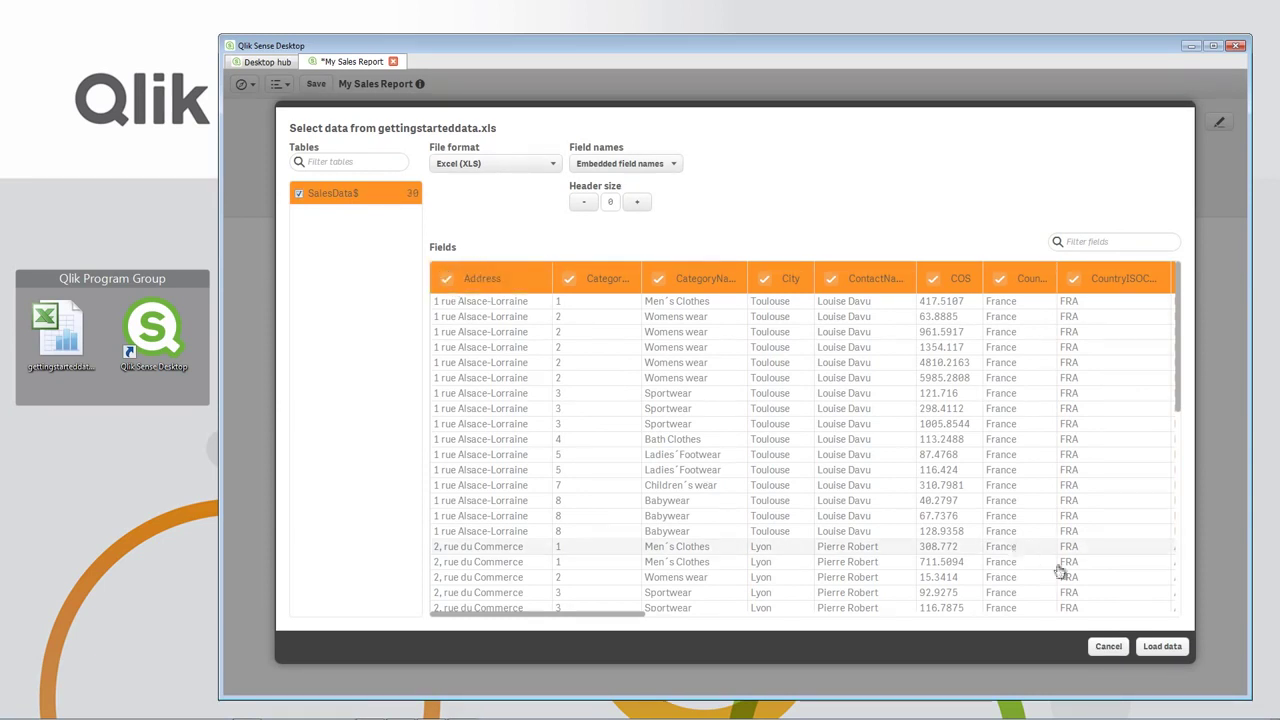
{"action": "left_click", "coordinate": [1160, 647]}
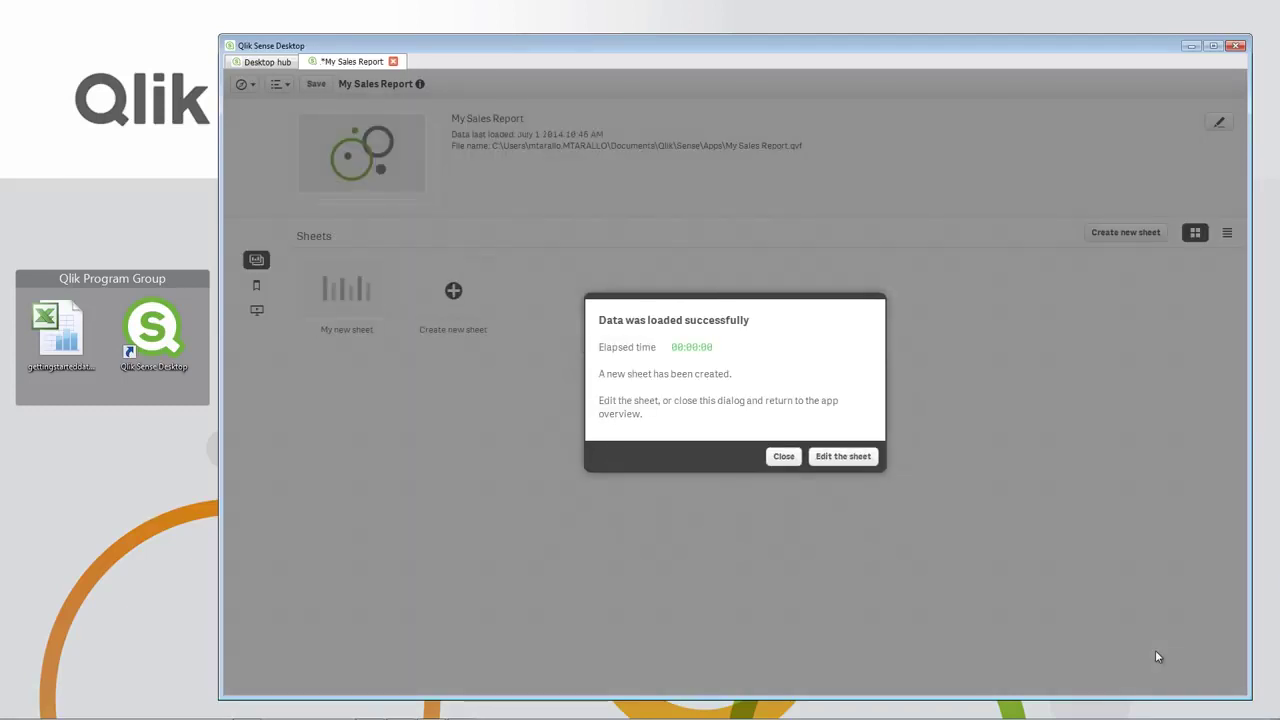
- Add a Country filter list at the sheet's top-left and shrink its width and height
{"action": "left_click", "coordinate": [843, 456]}
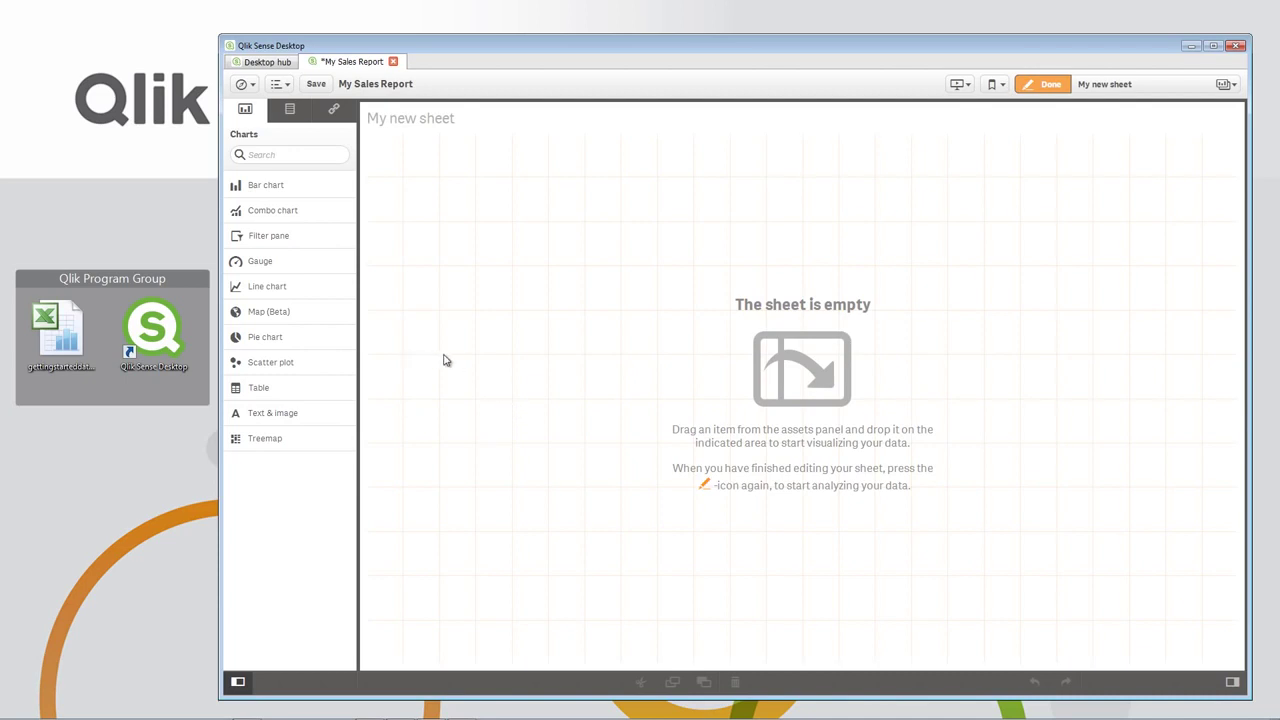
{"action": "left_click", "coordinate": [290, 112]}
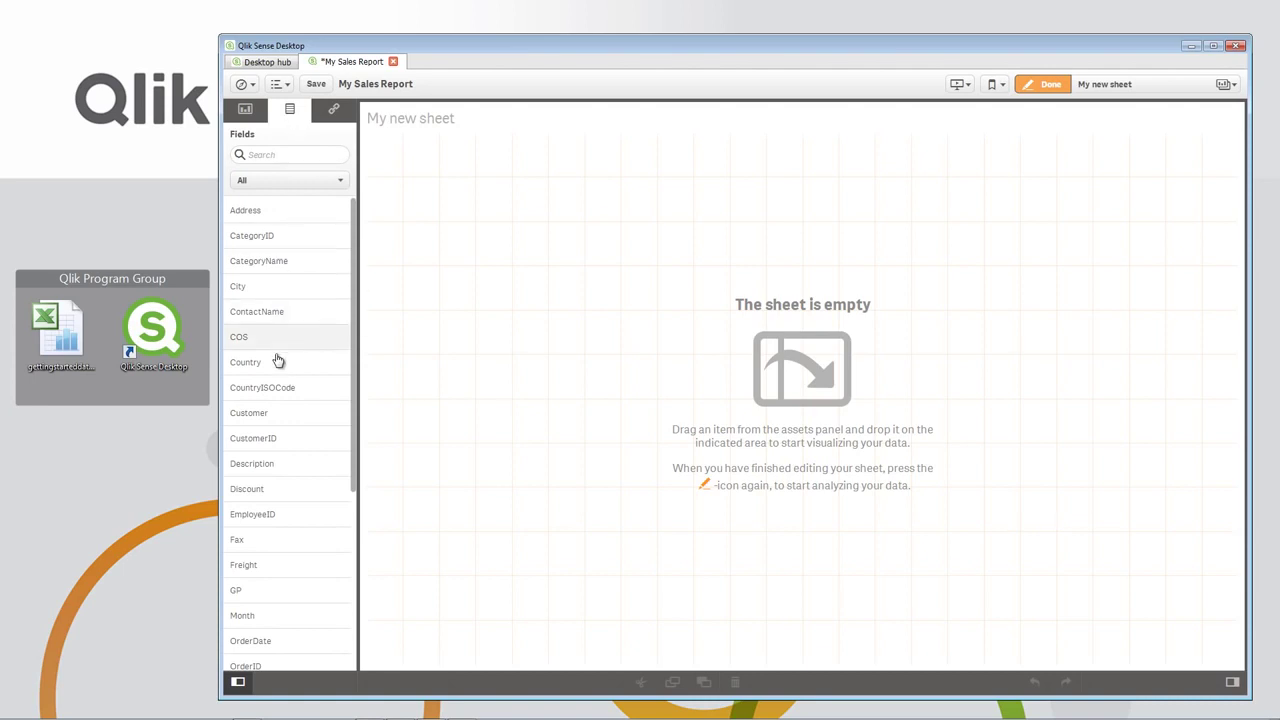
{"action": "left_click_drag", "start_coordinate": [277, 363], "coordinate": [480, 311]}
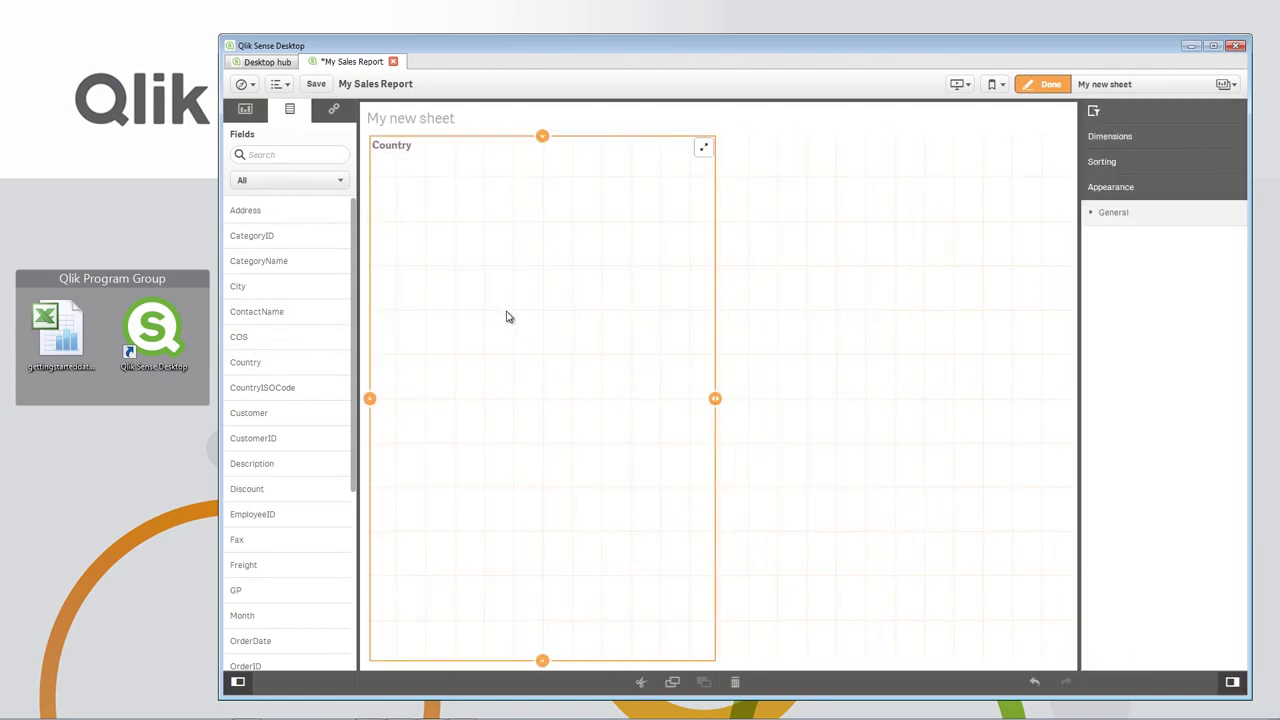
{"action": "left_click_drag", "start_coordinate": [716, 402], "coordinate": [539, 399]}
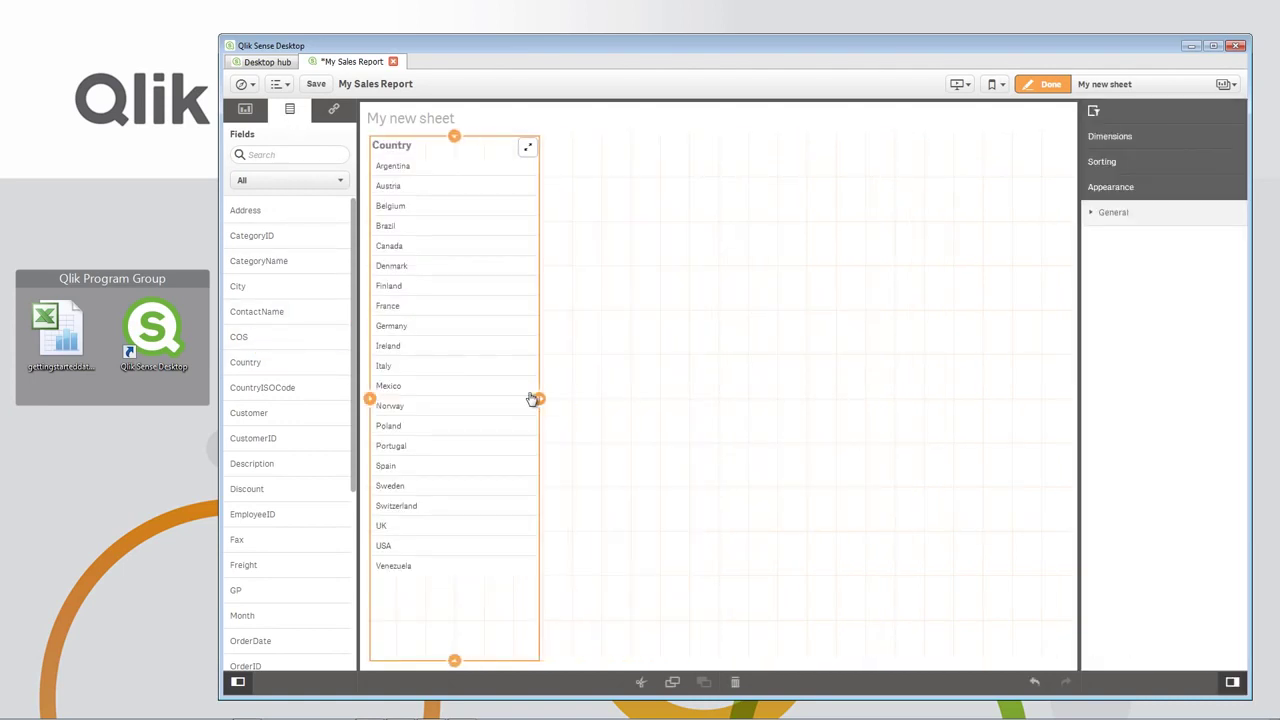
{"action": "left_click_drag", "start_coordinate": [452, 665], "coordinate": [445, 308]}
{"action": "left_click_drag", "start_coordinate": [540, 222], "coordinate": [490, 222]}
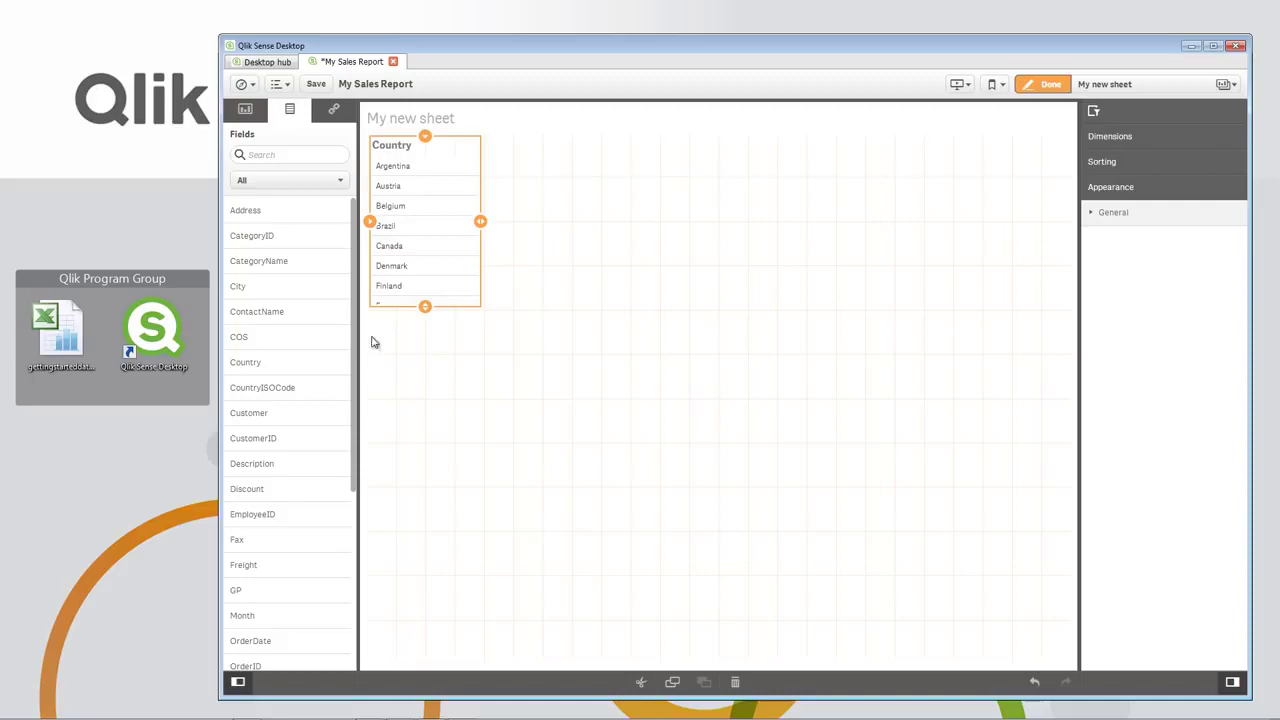
{"action": "mouse_move", "coordinate": [355, 347]}
{"action": "left_mouse_down"}
{"action": "mouse_move", "coordinate": [363, 517]}
{"action": "mouse_move", "coordinate": [351, 330]}
{"action": "left_mouse_up"}
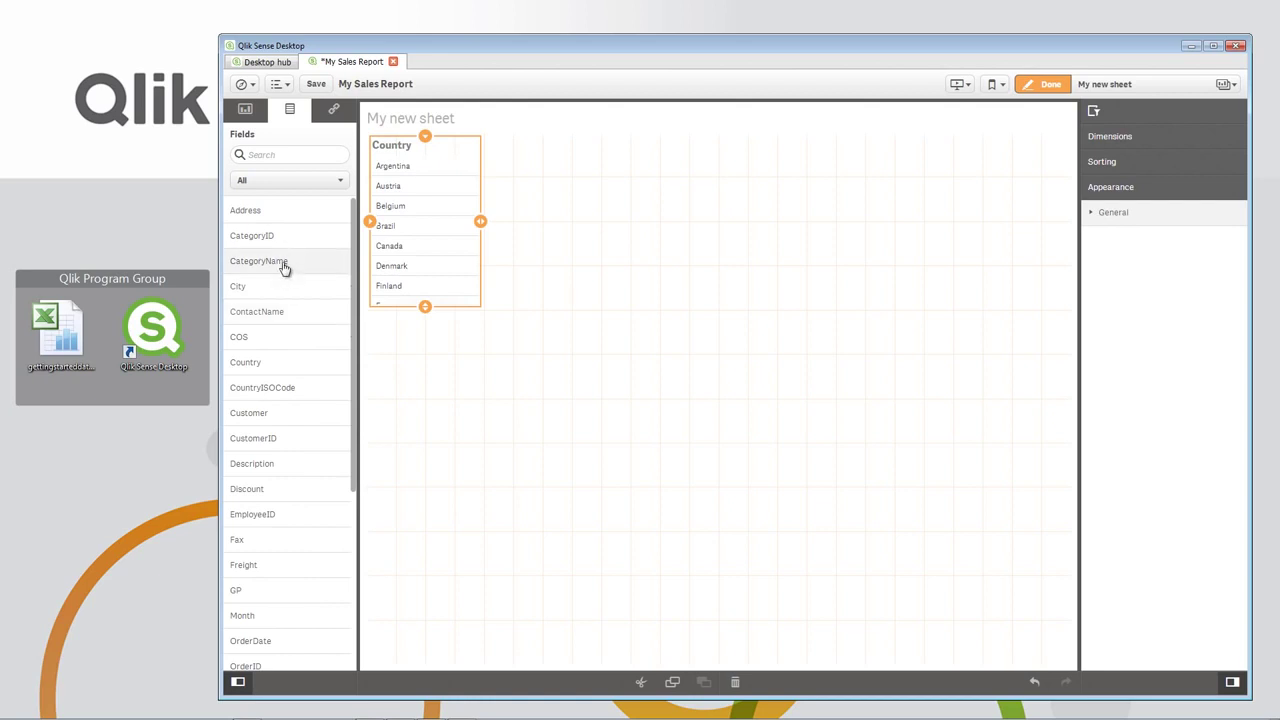
- Add a CategoryName filter list below Country, titled Category
{"action": "left_click_drag", "start_coordinate": [286, 262], "coordinate": [446, 370]}
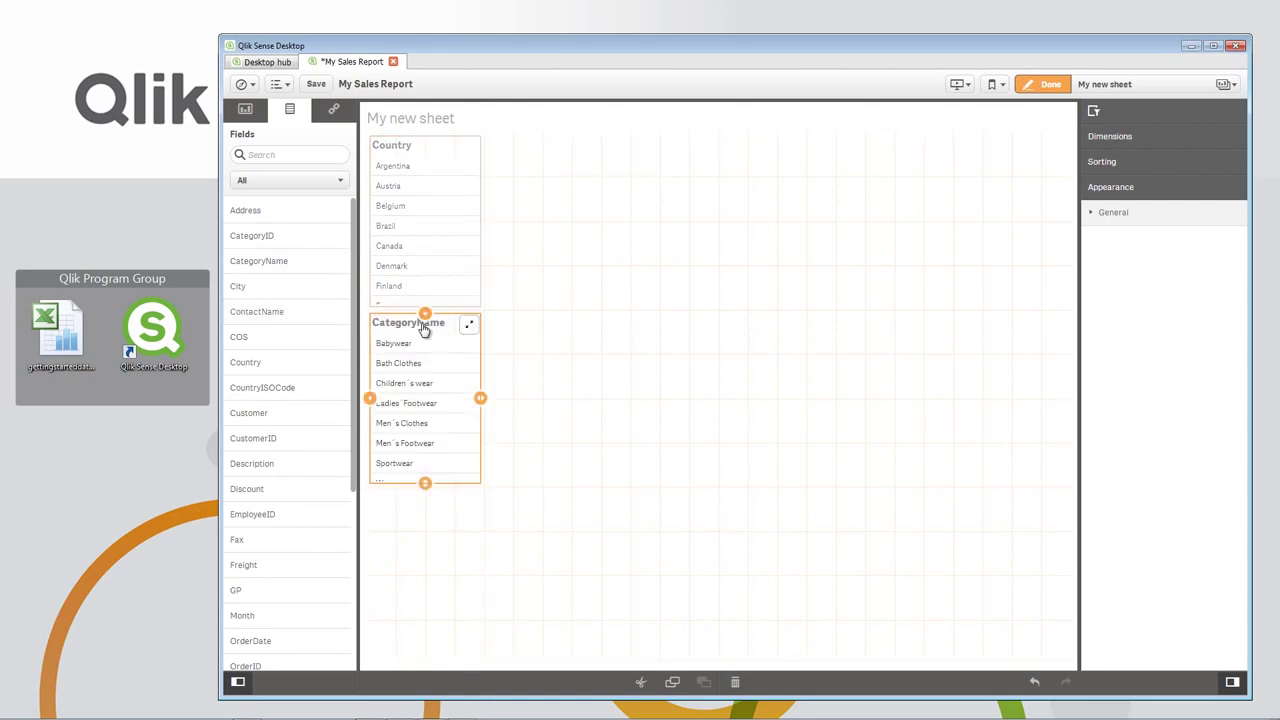
{"action": "left_click", "coordinate": [420, 332]}
{"action": "key", "text": "Delete"}
{"action": "left_click", "coordinate": [714, 400]}
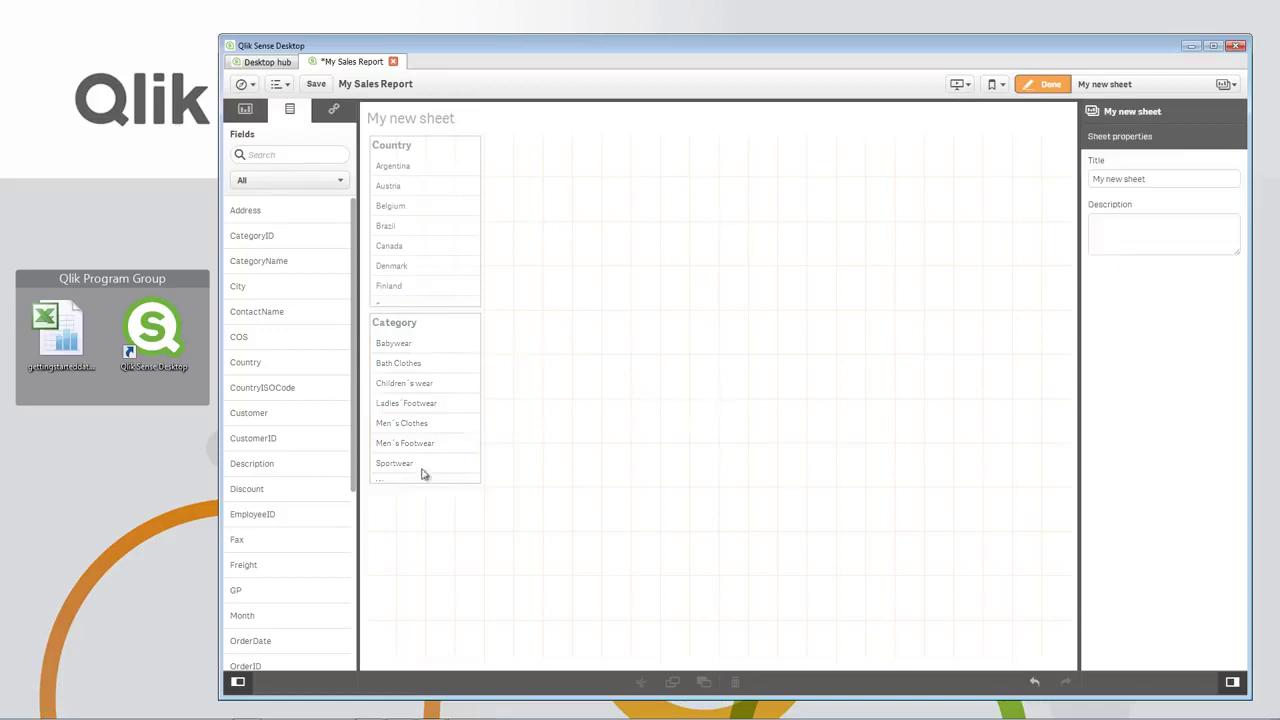
- Add a ProductName filter list beneath it, titled Product
{"action": "scroll", "coordinate": [350, 490], "scroll_direction": "down", "scroll_amount": 5}
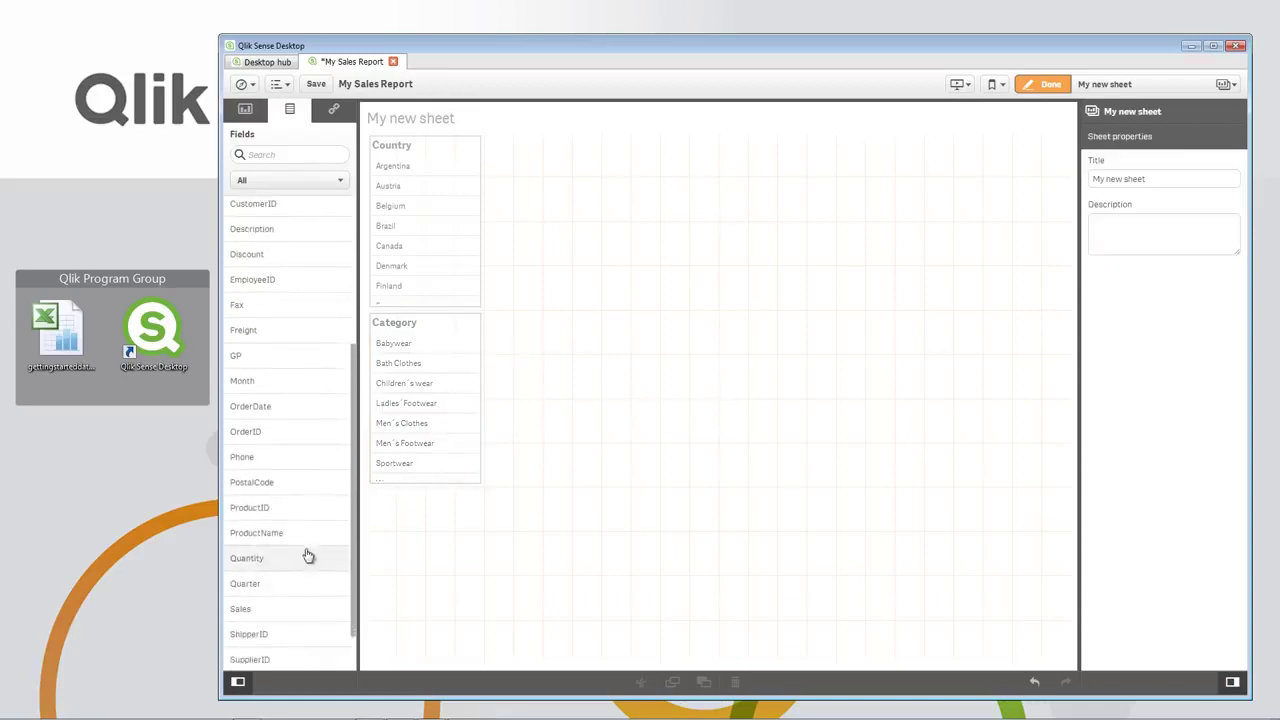
{"action": "left_click_drag", "start_coordinate": [300, 535], "coordinate": [423, 548]}
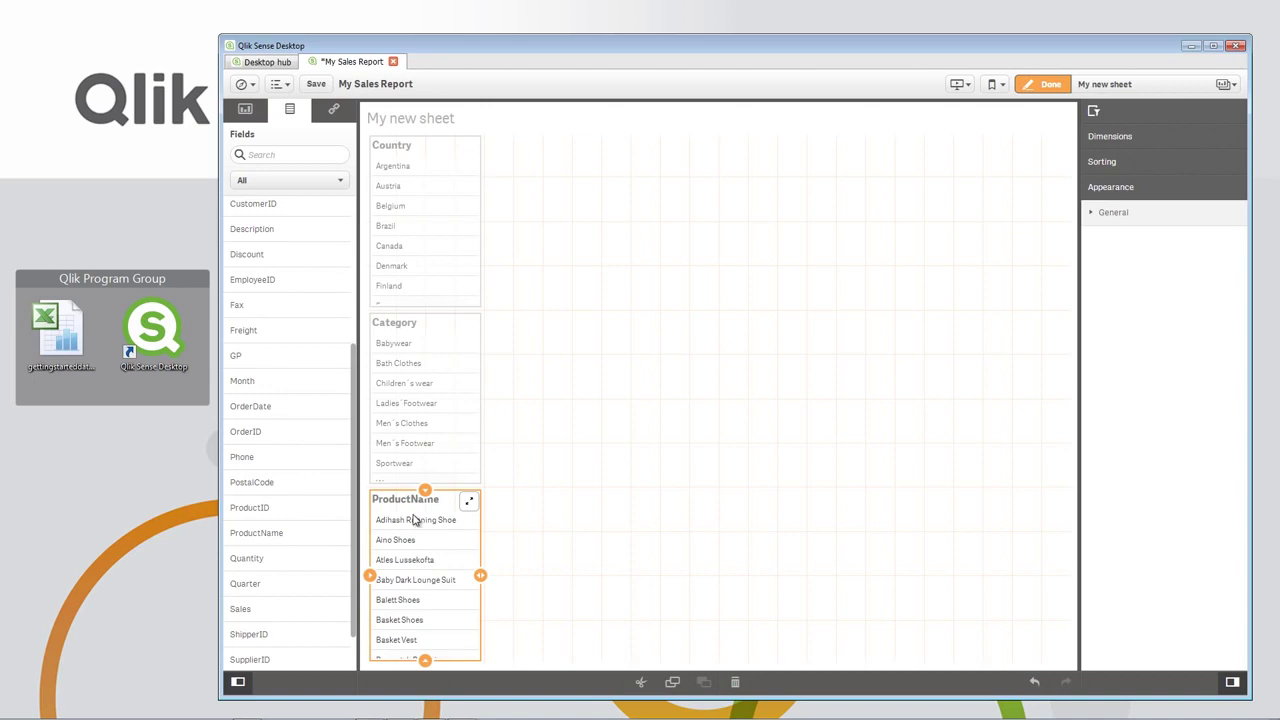
{"action": "left_click", "coordinate": [411, 498]}
{"action": "left_click", "coordinate": [567, 498]}
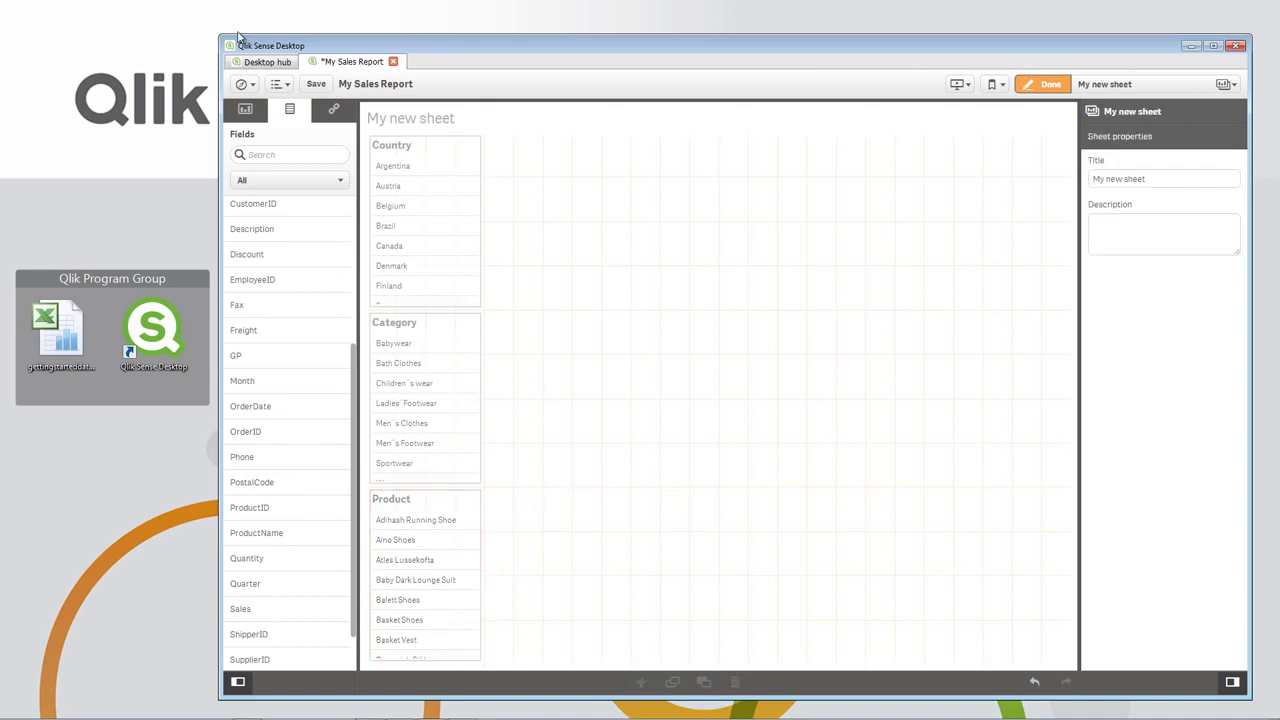
- Add a bar chart beside the filters with dimension Country and measure Sum(Sales)
{"action": "left_click", "coordinate": [246, 109]}
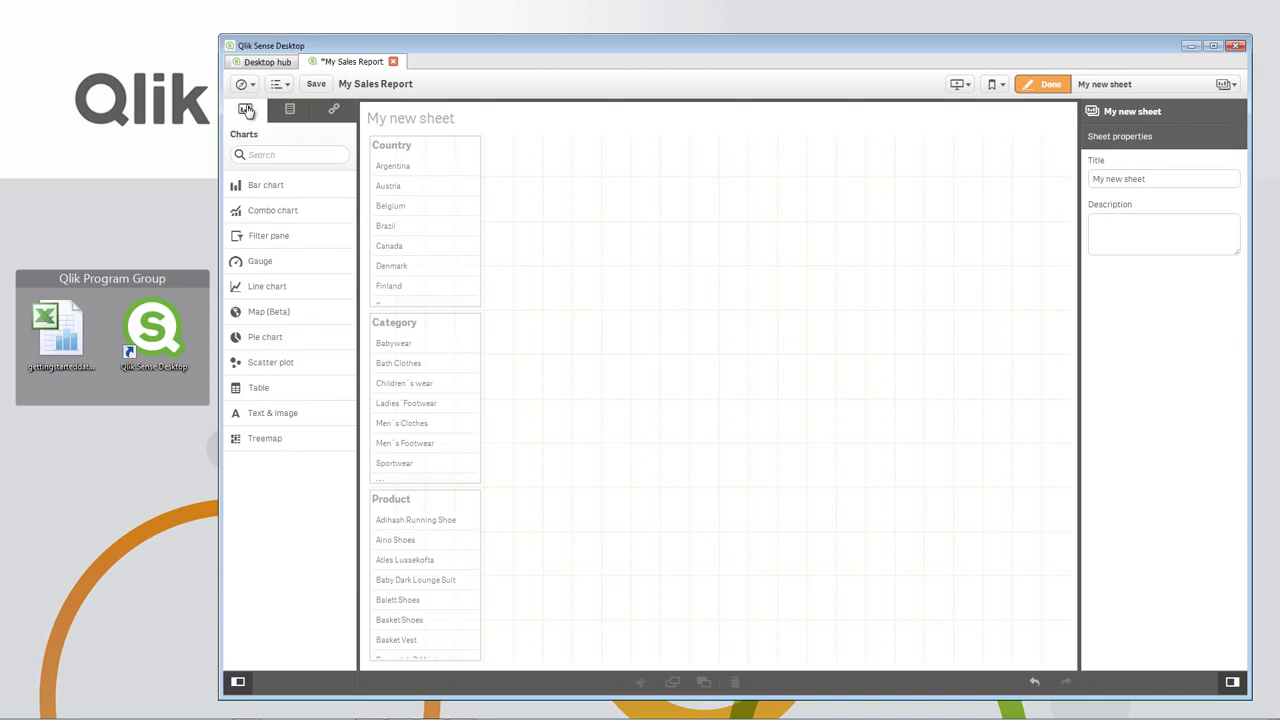
{"action": "left_click_drag", "start_coordinate": [265, 186], "coordinate": [668, 220]}
{"action": "left_click", "coordinate": [779, 275]}
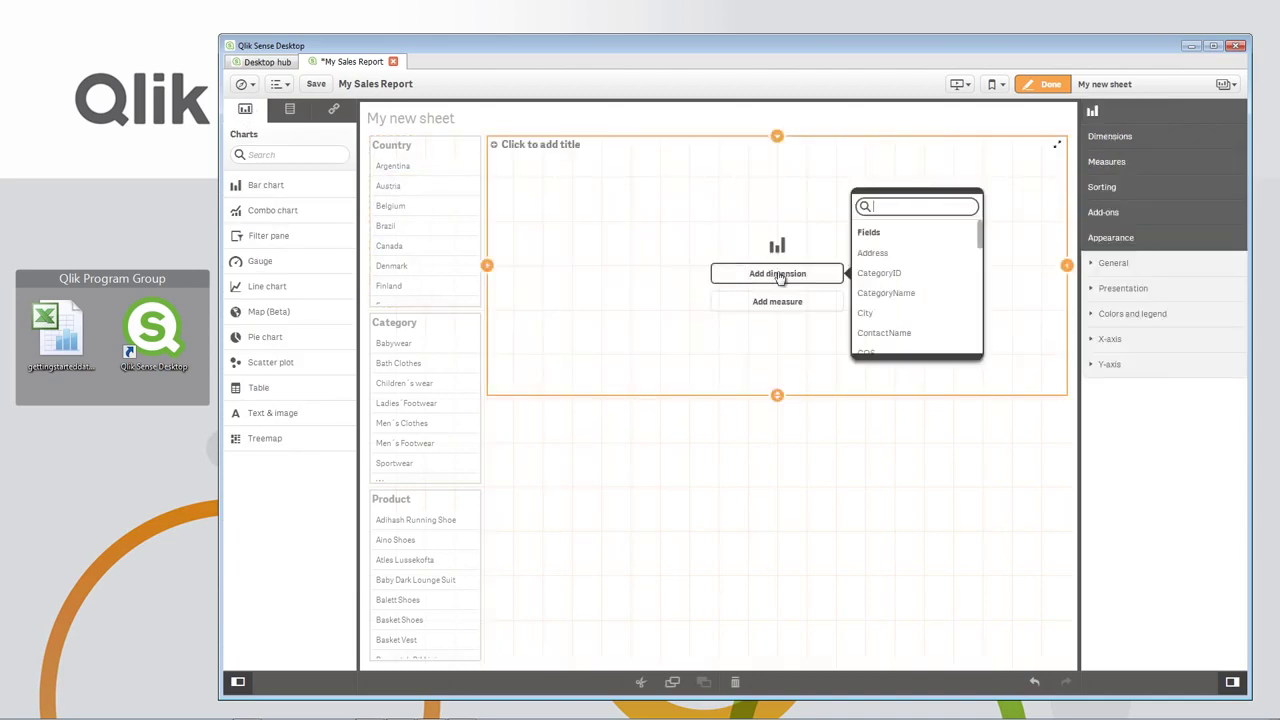
{"action": "type", "text": "Countr"}
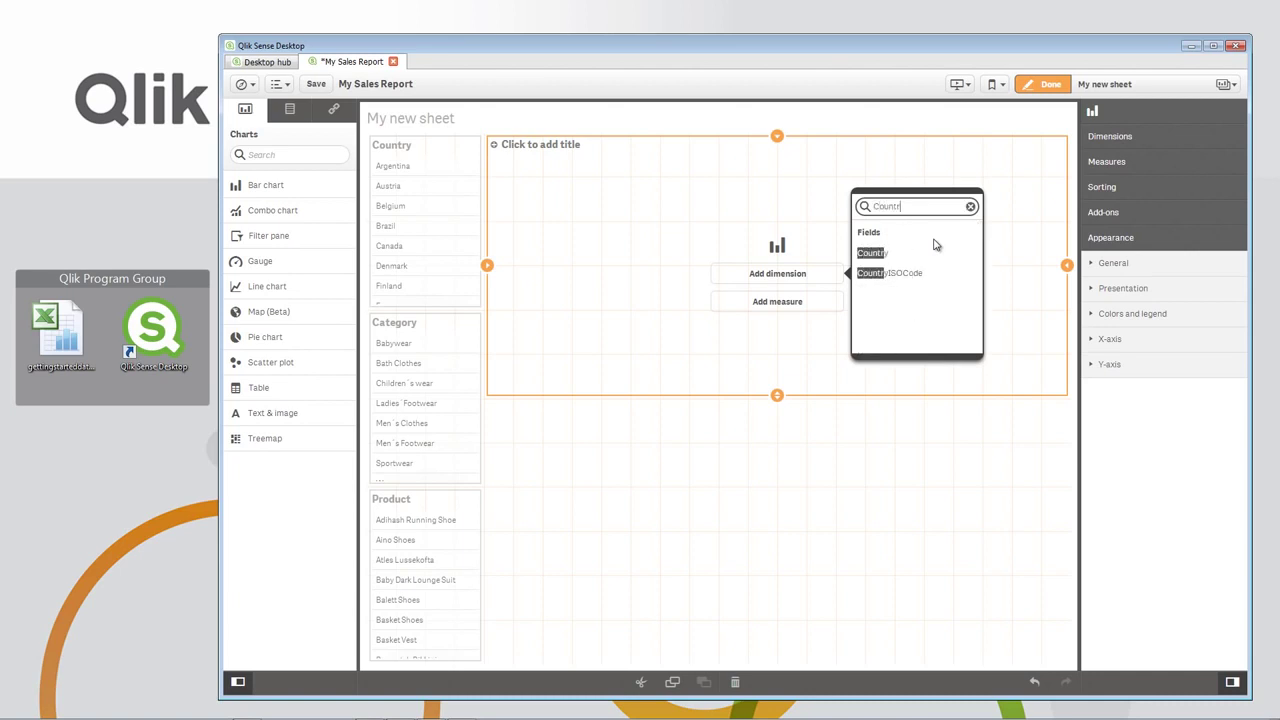
{"action": "left_click", "coordinate": [882, 254]}
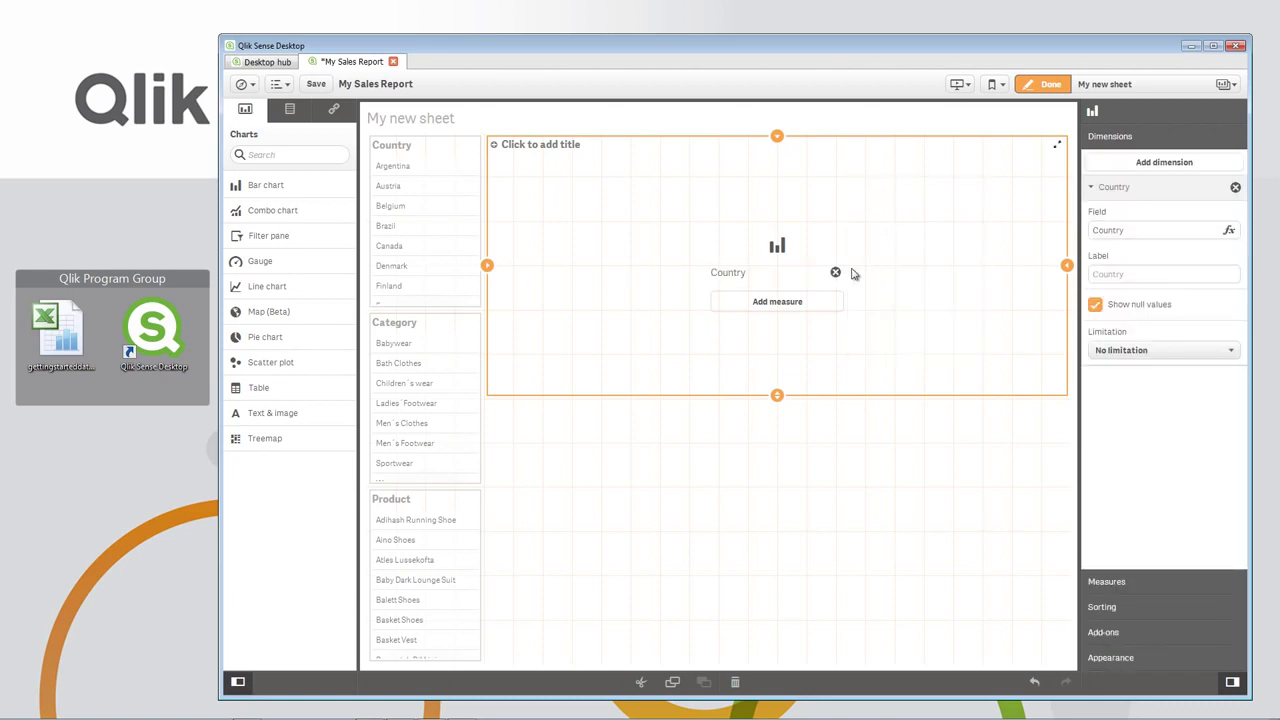
{"action": "left_click", "coordinate": [814, 303]}
{"action": "type", "text": "Sale"}
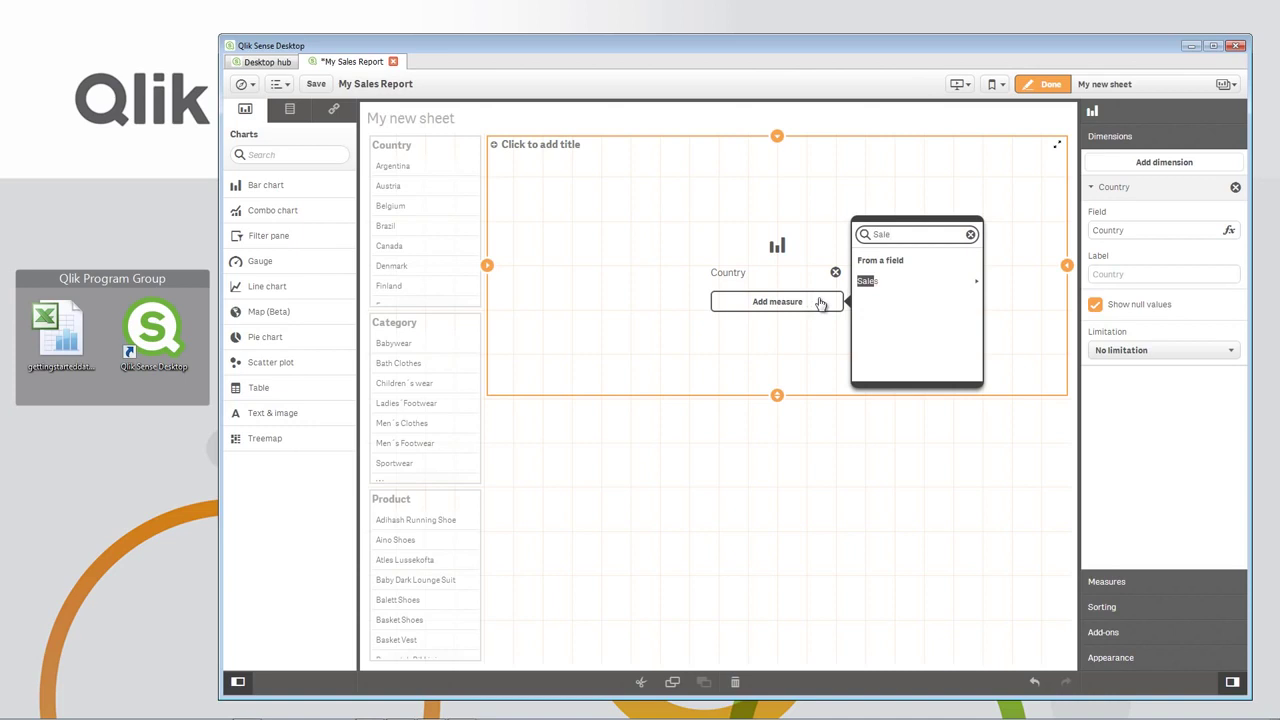
{"action": "left_click", "coordinate": [866, 283]}
{"action": "left_click", "coordinate": [870, 283]}
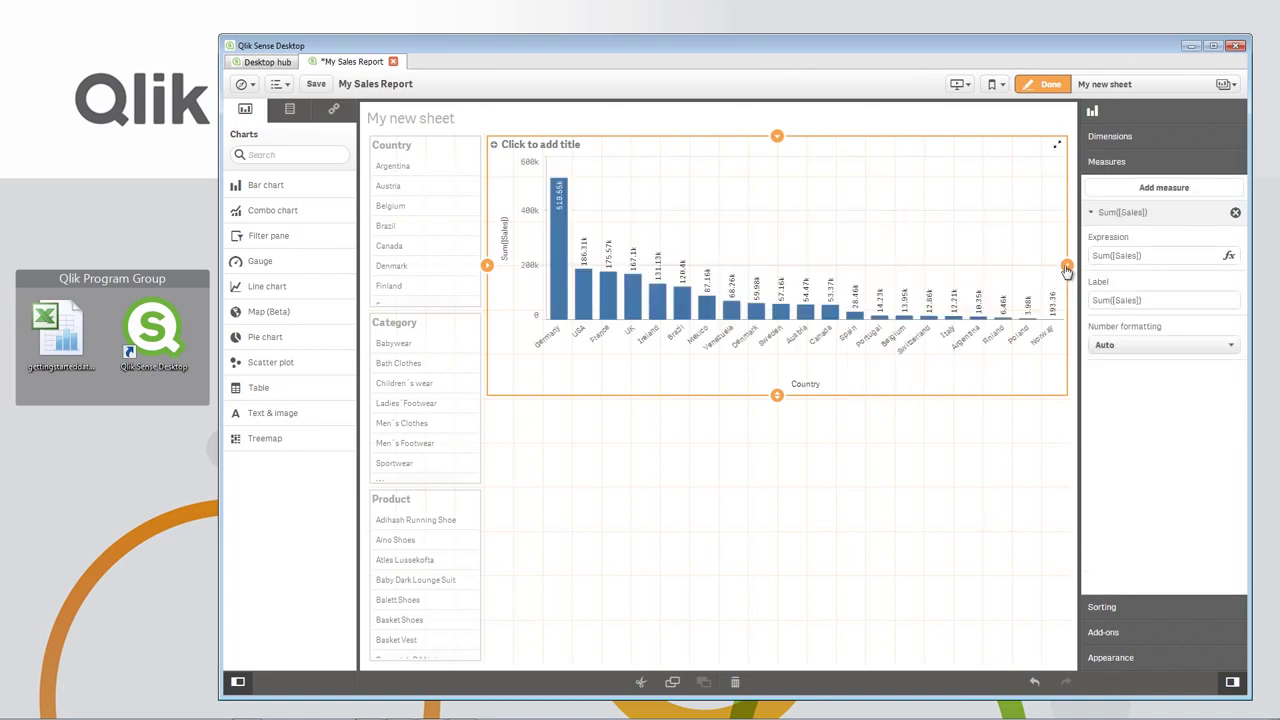
- Maximize the app window and narrow the bar chart from its right edge
{"action": "left_click_drag", "start_coordinate": [1064, 266], "coordinate": [919, 265]}
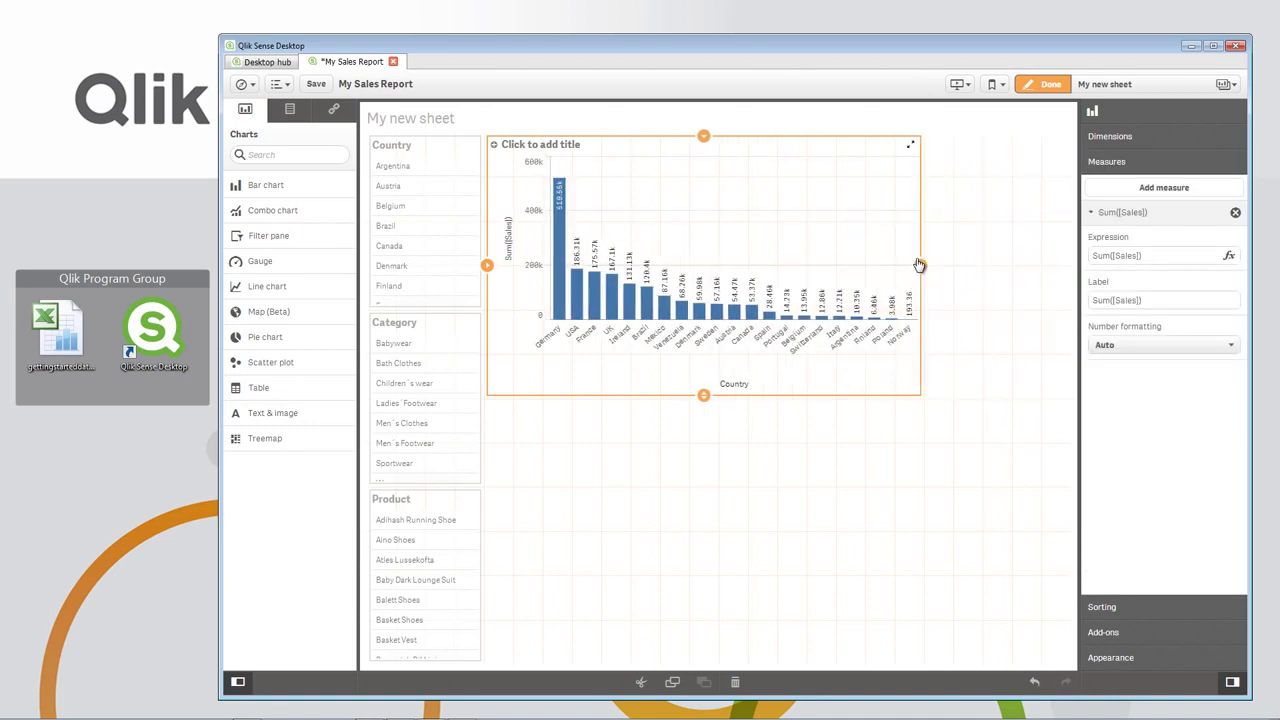
{"action": "left_click", "coordinate": [1216, 48]}
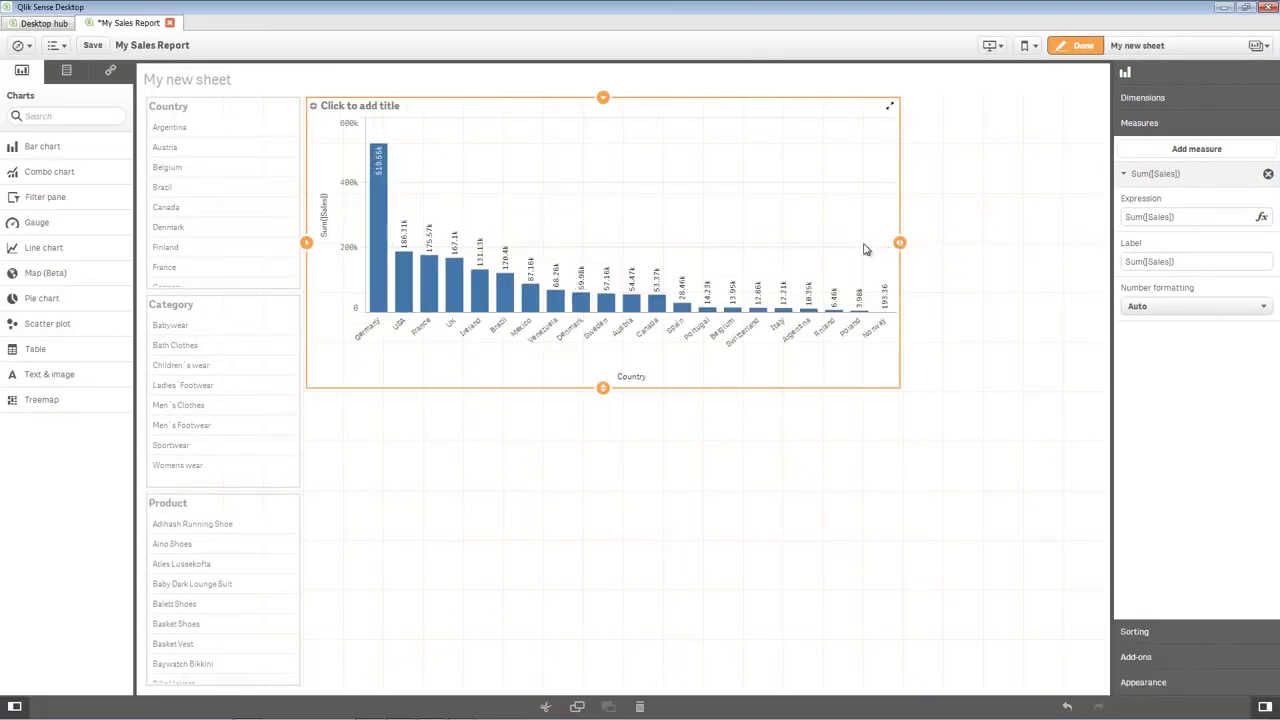
{"action": "left_click_drag", "start_coordinate": [899, 242], "coordinate": [739, 243]}
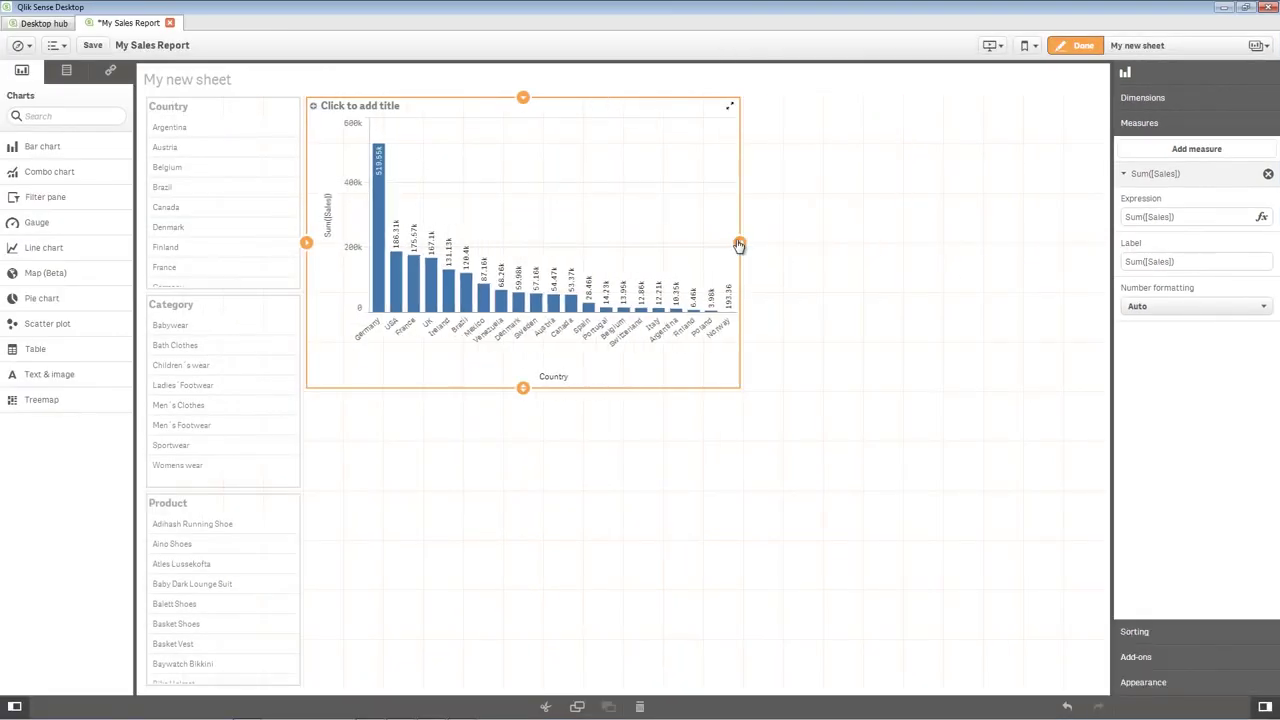
- Format the bar chart's Sales measure as Money and title it 'Sales by Country'
{"action": "left_click", "coordinate": [1166, 308]}
{"action": "left_click", "coordinate": [1166, 346]}
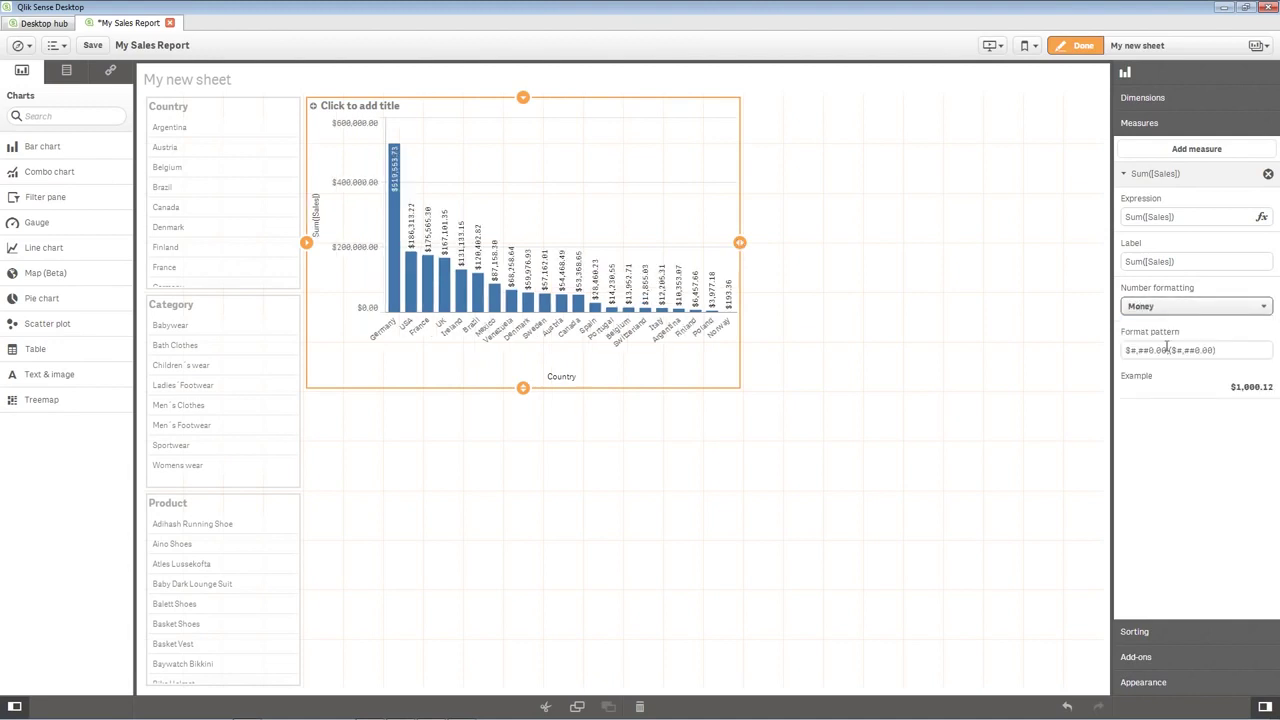
{"action": "left_click", "coordinate": [1170, 349]}
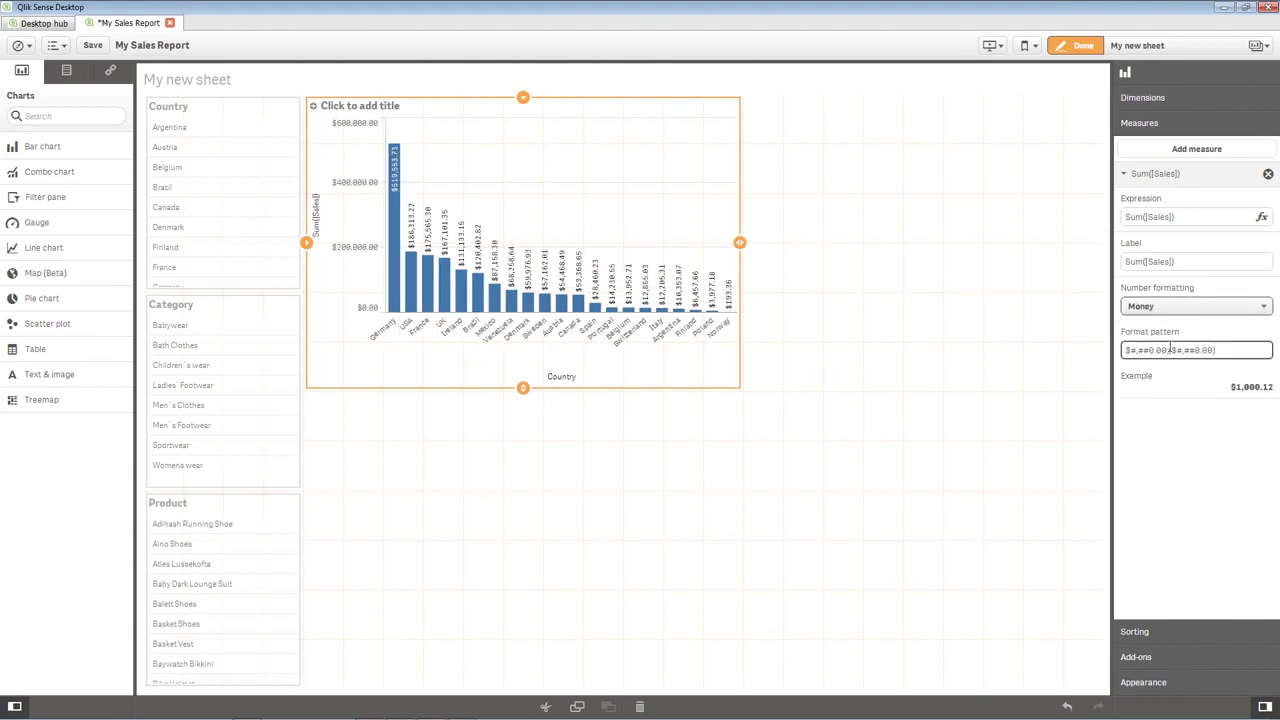
{"action": "left_click", "coordinate": [389, 111]}
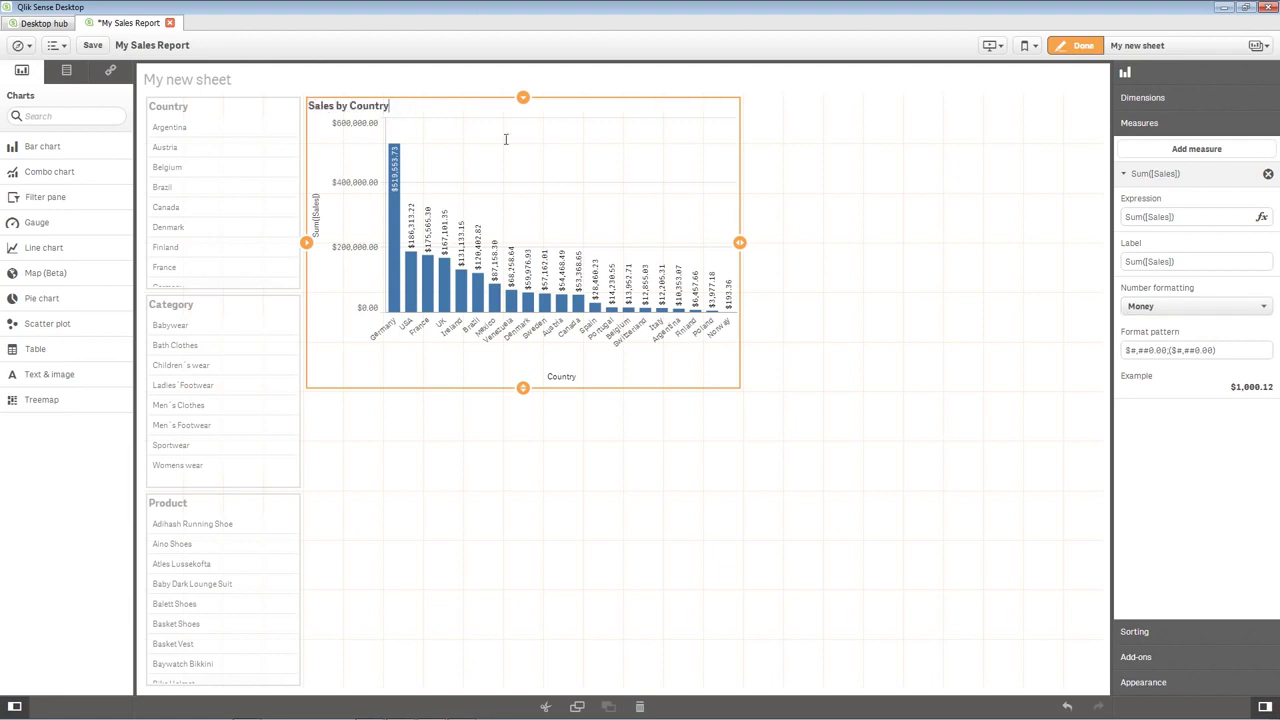
{"action": "left_click", "coordinate": [587, 452]}
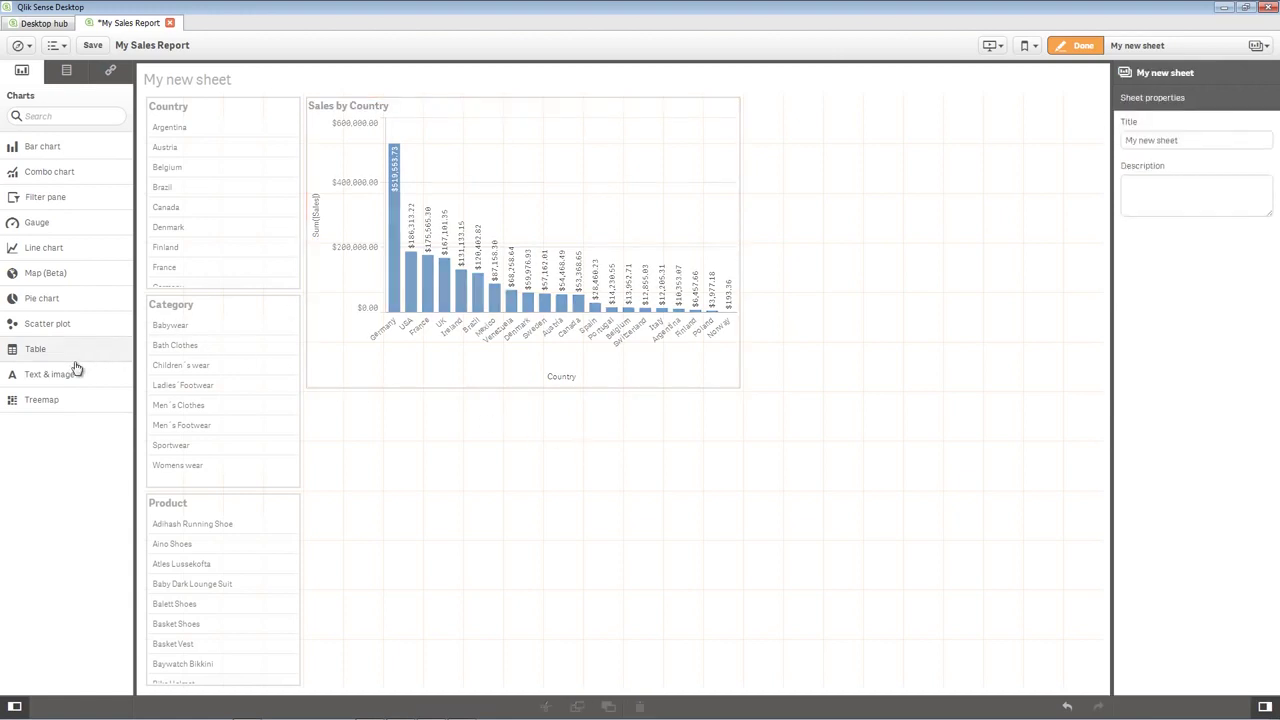
- Add a treemap below the bar chart with dimension Country and measure Sum([Sales])
{"action": "left_click_drag", "start_coordinate": [49, 403], "coordinate": [688, 482]}
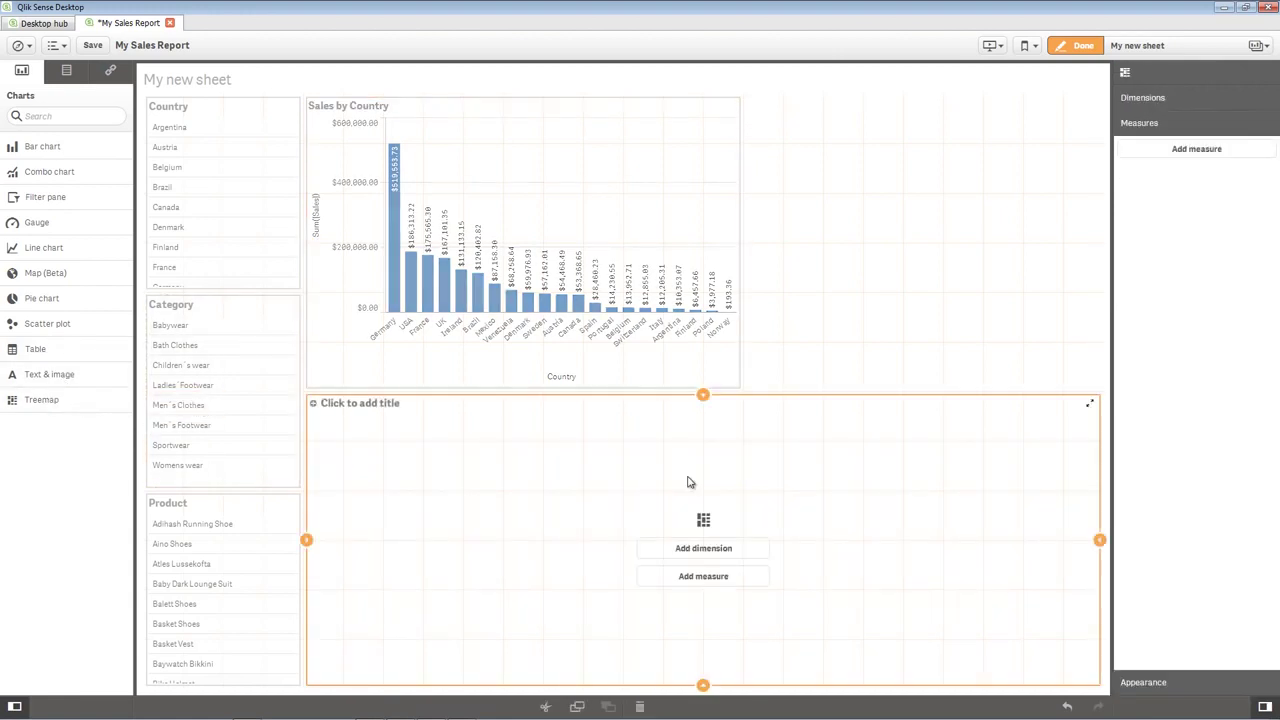
{"action": "left_click", "coordinate": [690, 548]}
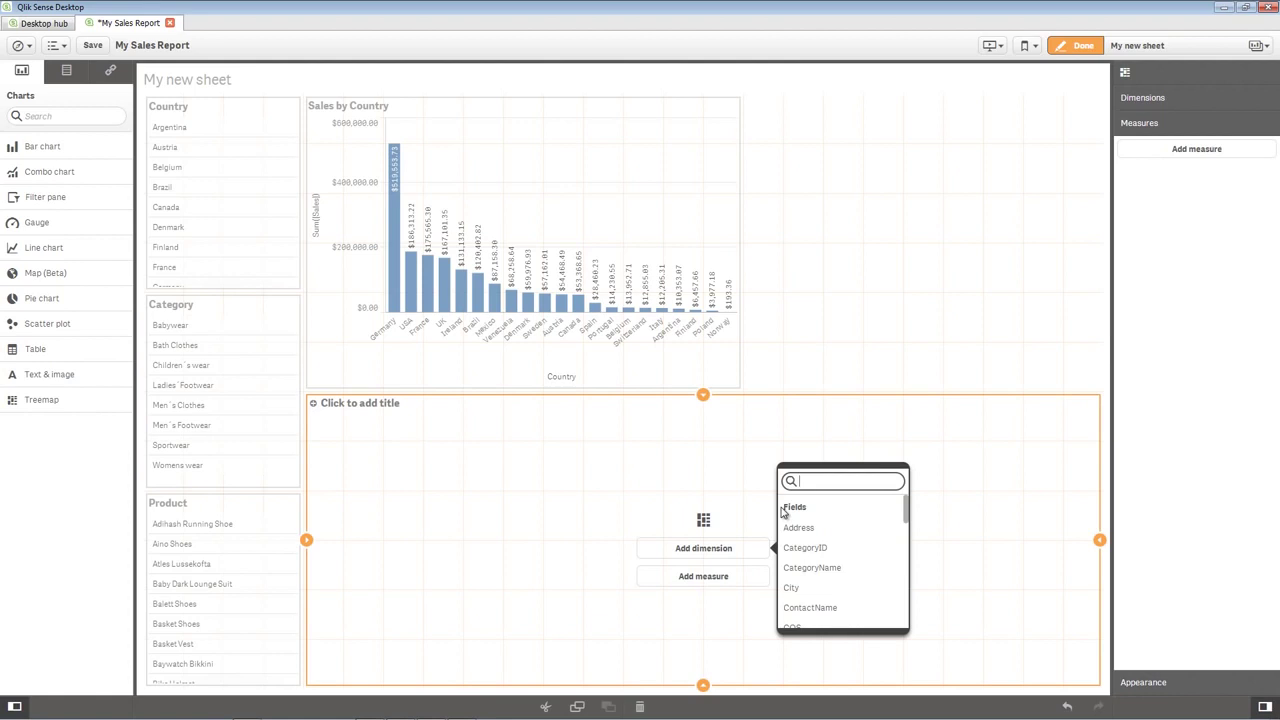
{"action": "type", "text": "Cotun"}
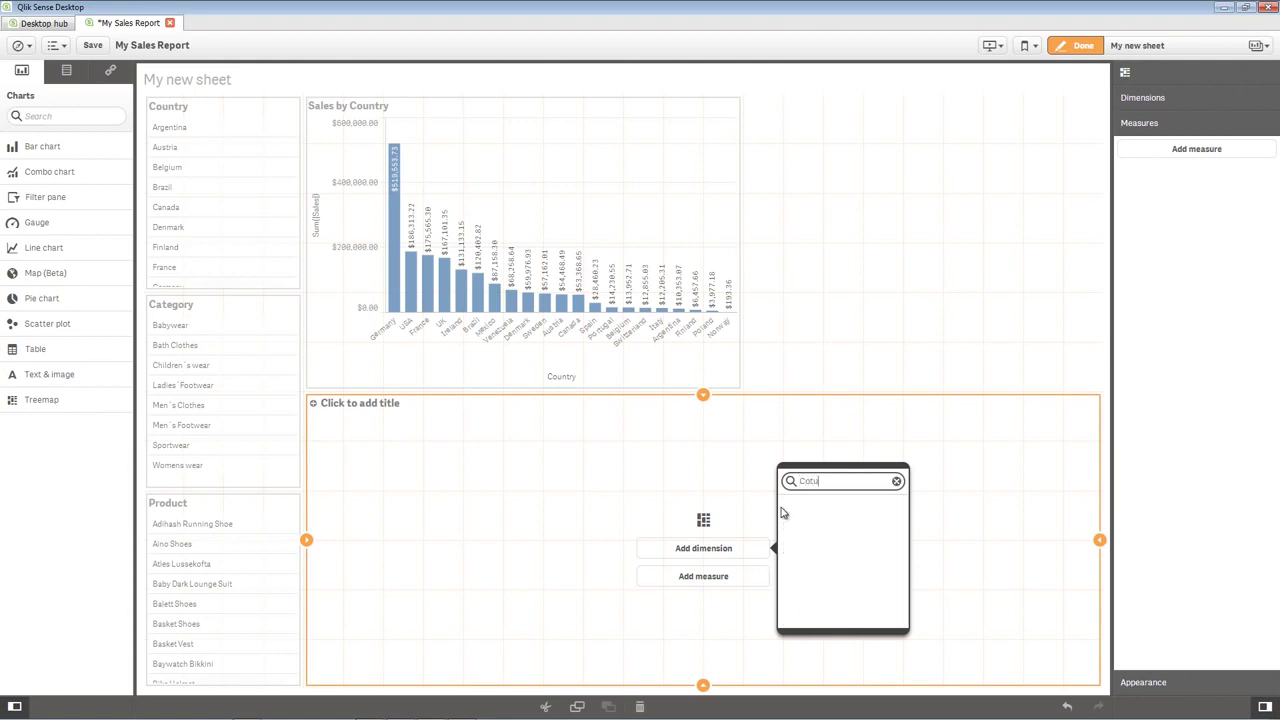
{"action": "key", "text": "BackSpace"}
{"action": "key", "text": "BackSpace"}
{"action": "type", "text": "un"}
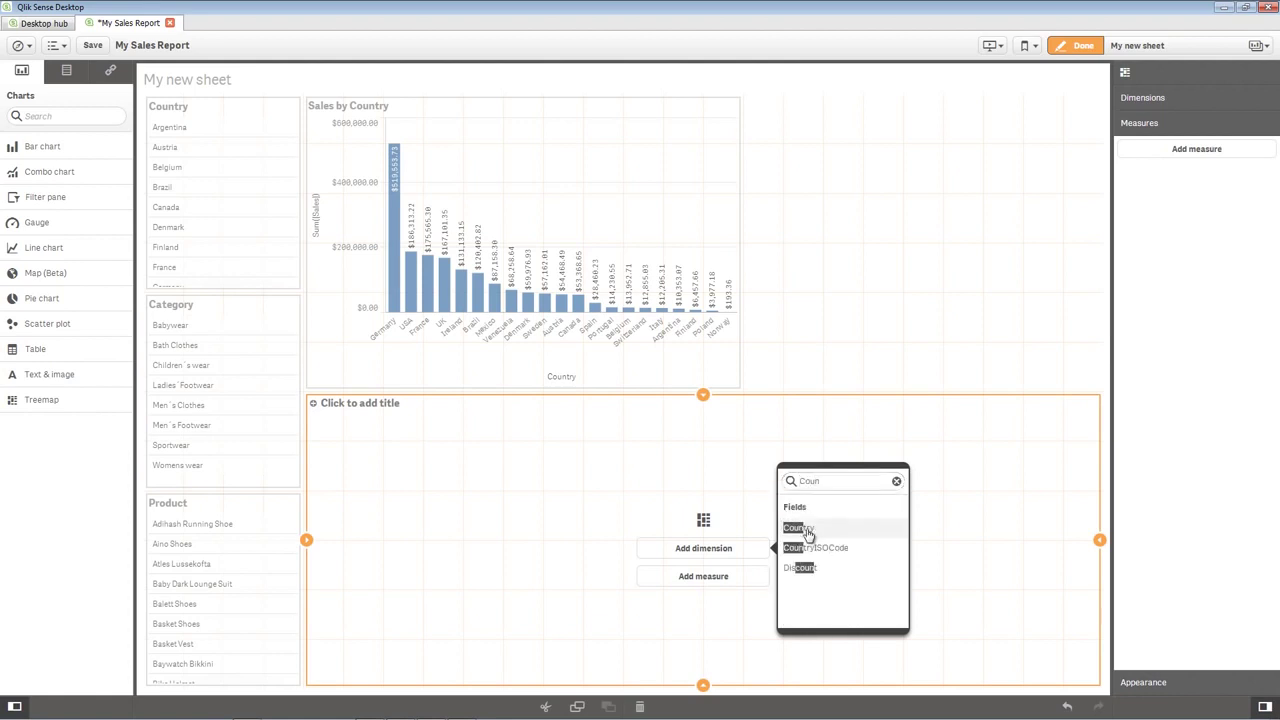
{"action": "left_click", "coordinate": [800, 528]}
{"action": "left_click", "coordinate": [712, 578]}
{"action": "type", "text": "sal"}
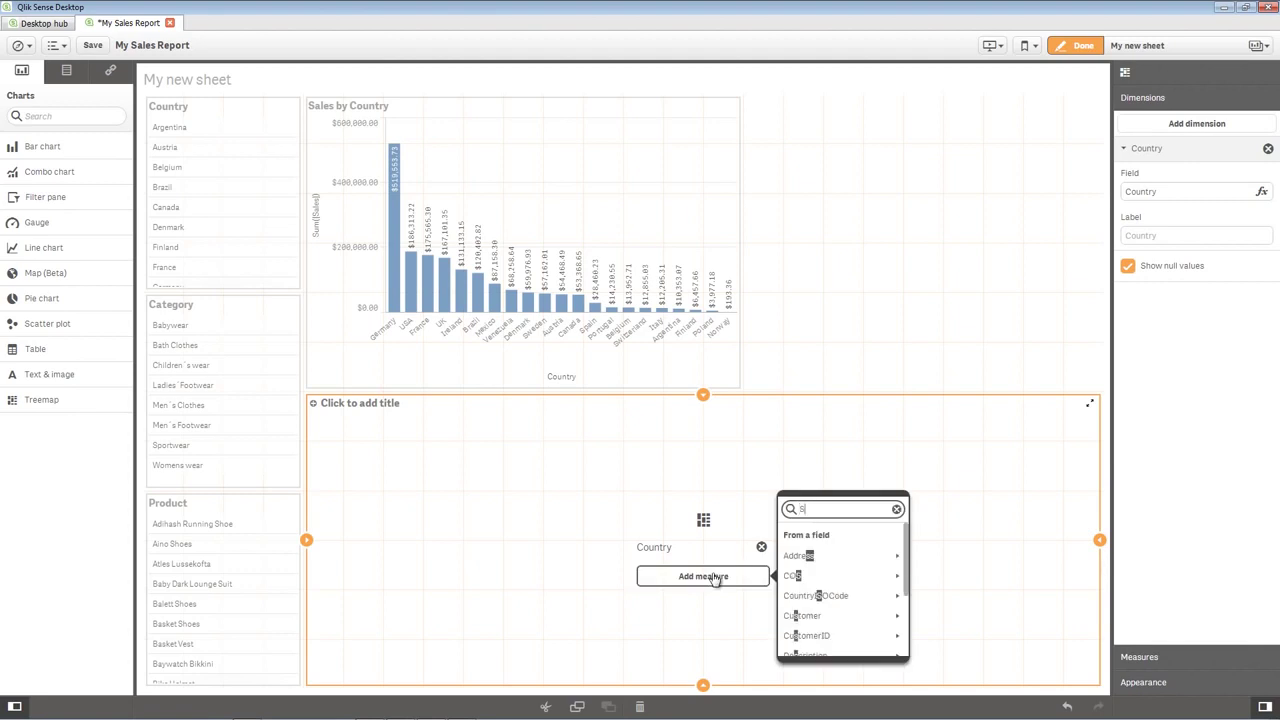
{"action": "left_click", "coordinate": [808, 560]}
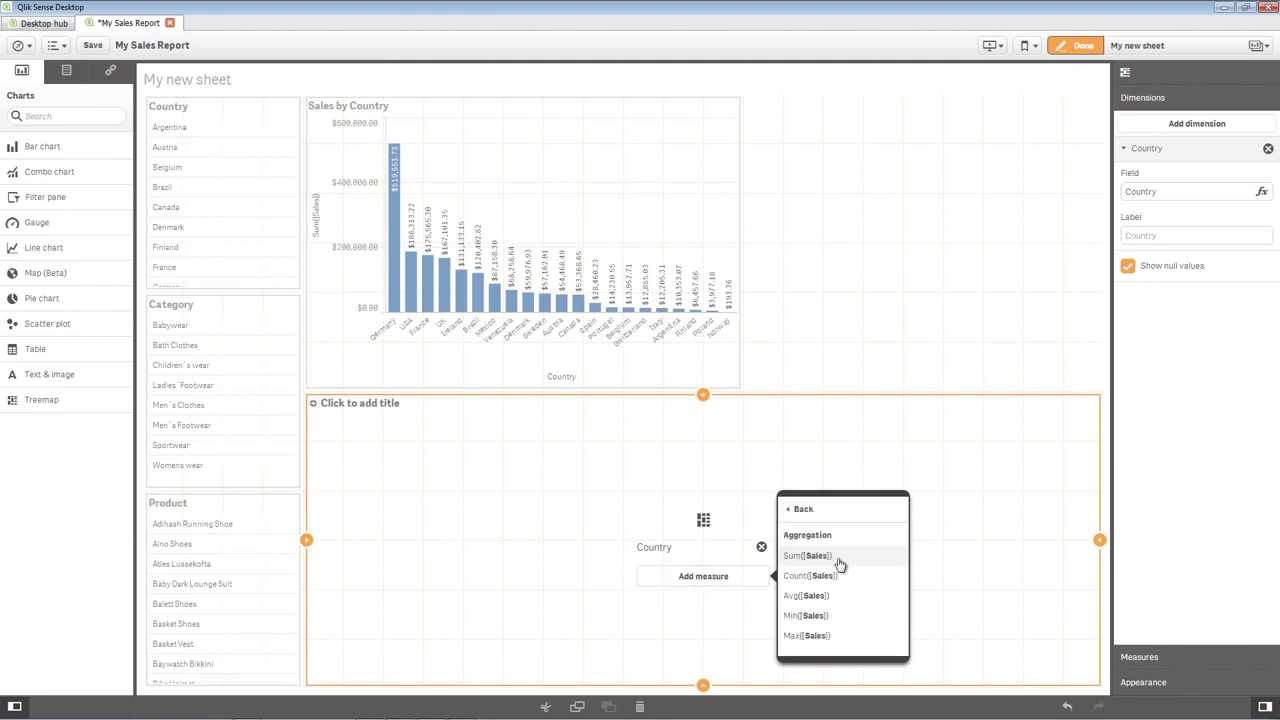
{"action": "left_click", "coordinate": [841, 562]}
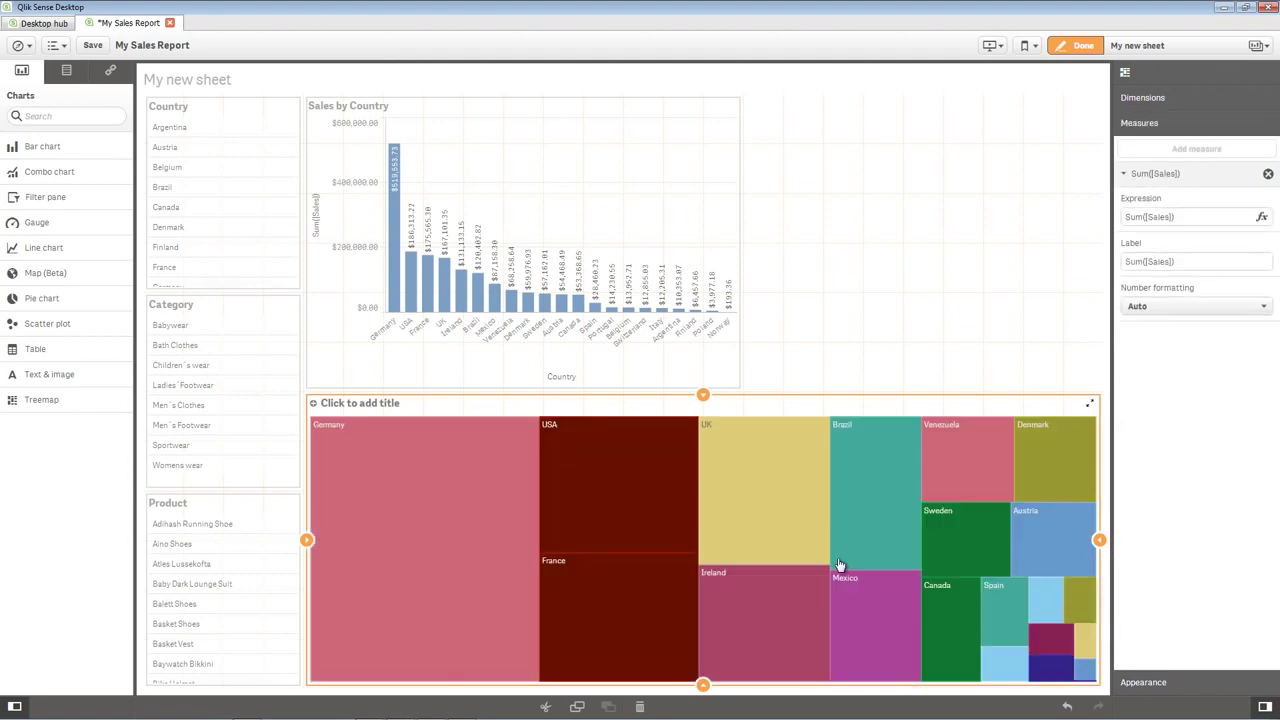
- Nest CategoryName and City in the treemap and title it 'Sales by country, category, city'
{"action": "left_click", "coordinate": [66, 70]}
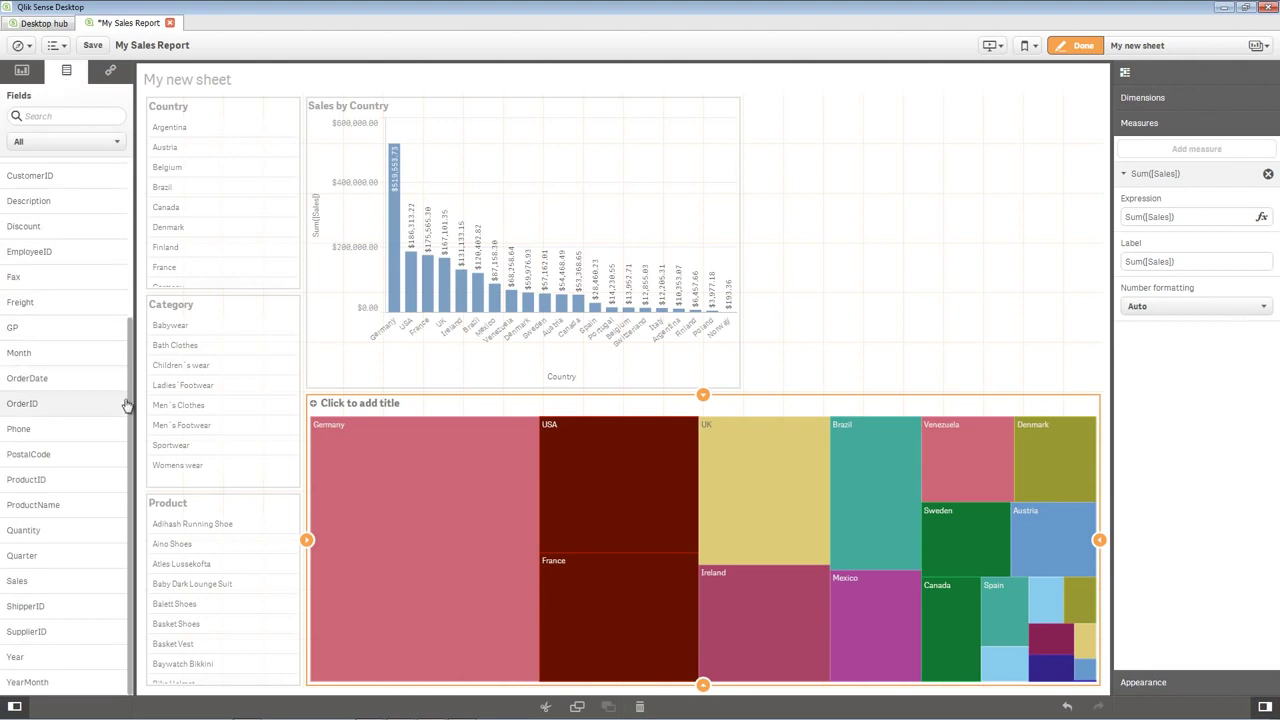
{"action": "scroll", "coordinate": [132, 255], "scroll_direction": "up", "scroll_amount": 3}
{"action": "left_click_drag", "start_coordinate": [35, 218], "coordinate": [707, 570]}
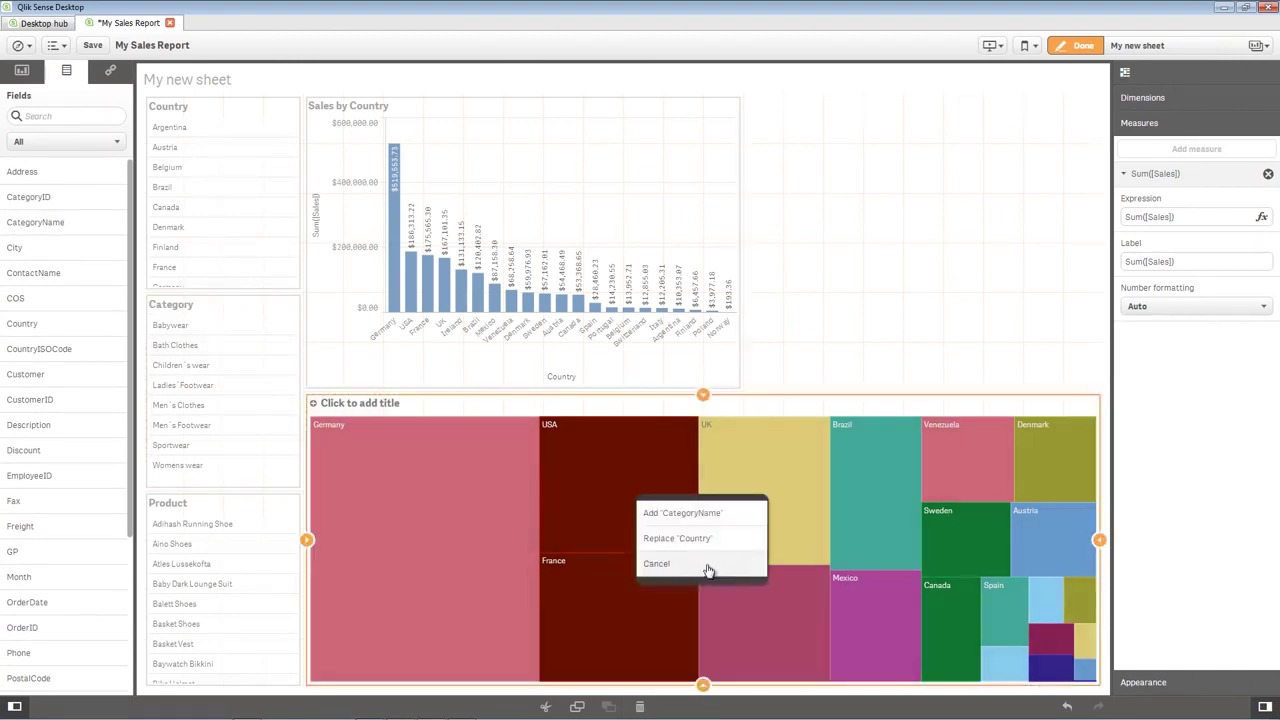
{"action": "left_click", "coordinate": [697, 514]}
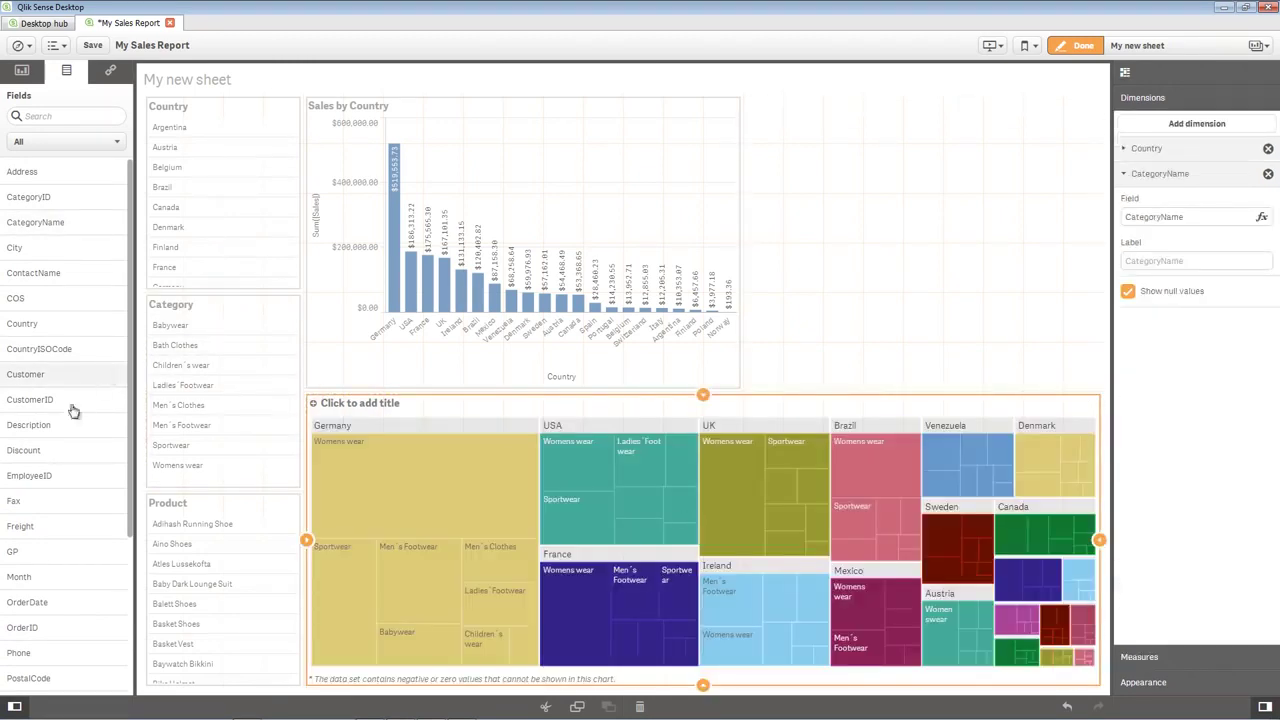
{"action": "left_click_drag", "start_coordinate": [30, 242], "coordinate": [726, 568]}
{"action": "mouse_move", "coordinate": [713, 543]}
{"action": "left_click", "coordinate": [712, 514]}
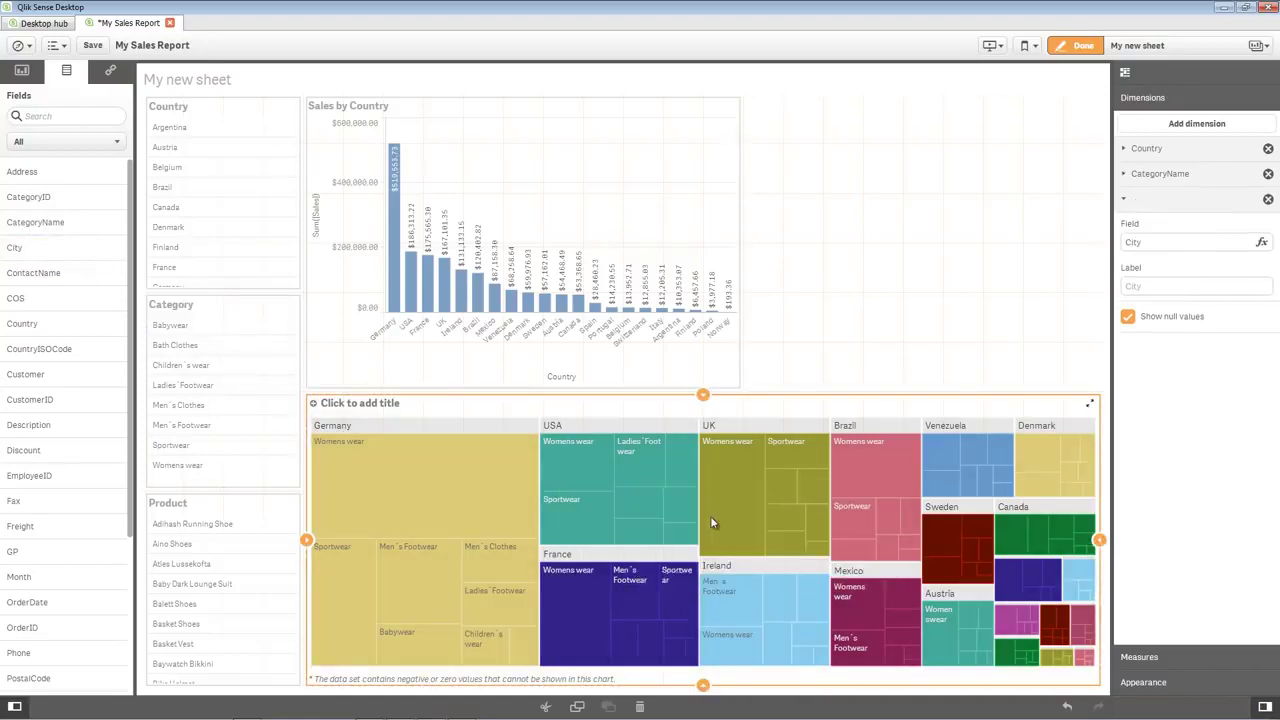
{"action": "left_click", "coordinate": [384, 407]}
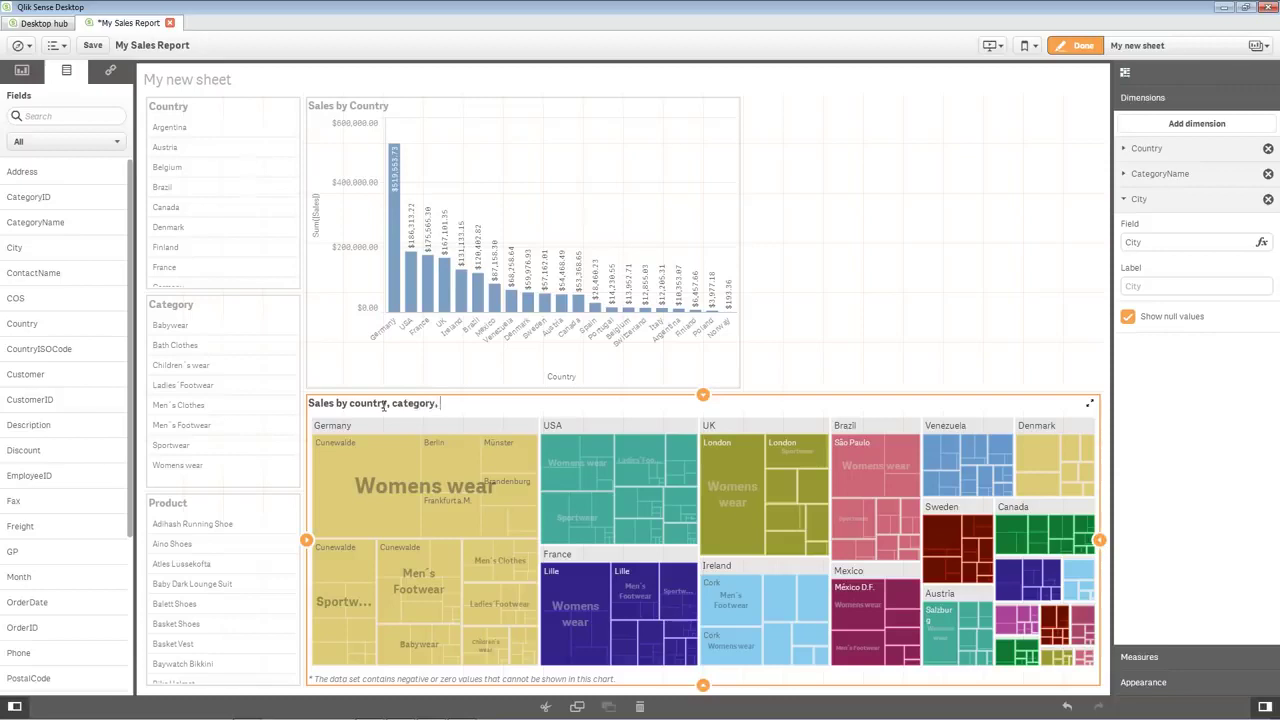
{"action": "left_click", "coordinate": [22, 70]}
- Add a top-right pie chart of Sum([Sales]) by ProductName, then leave edit mode
{"action": "left_click_drag", "start_coordinate": [42, 287], "coordinate": [928, 204]}
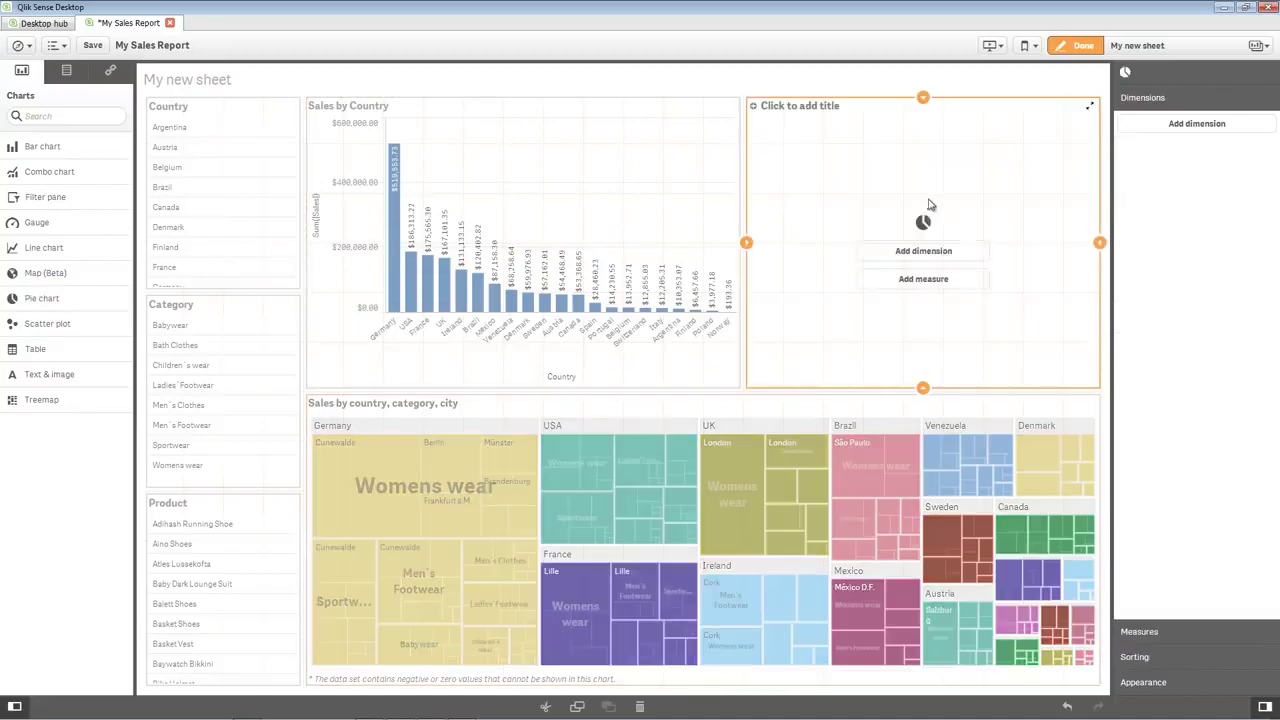
{"action": "left_click", "coordinate": [933, 249]}
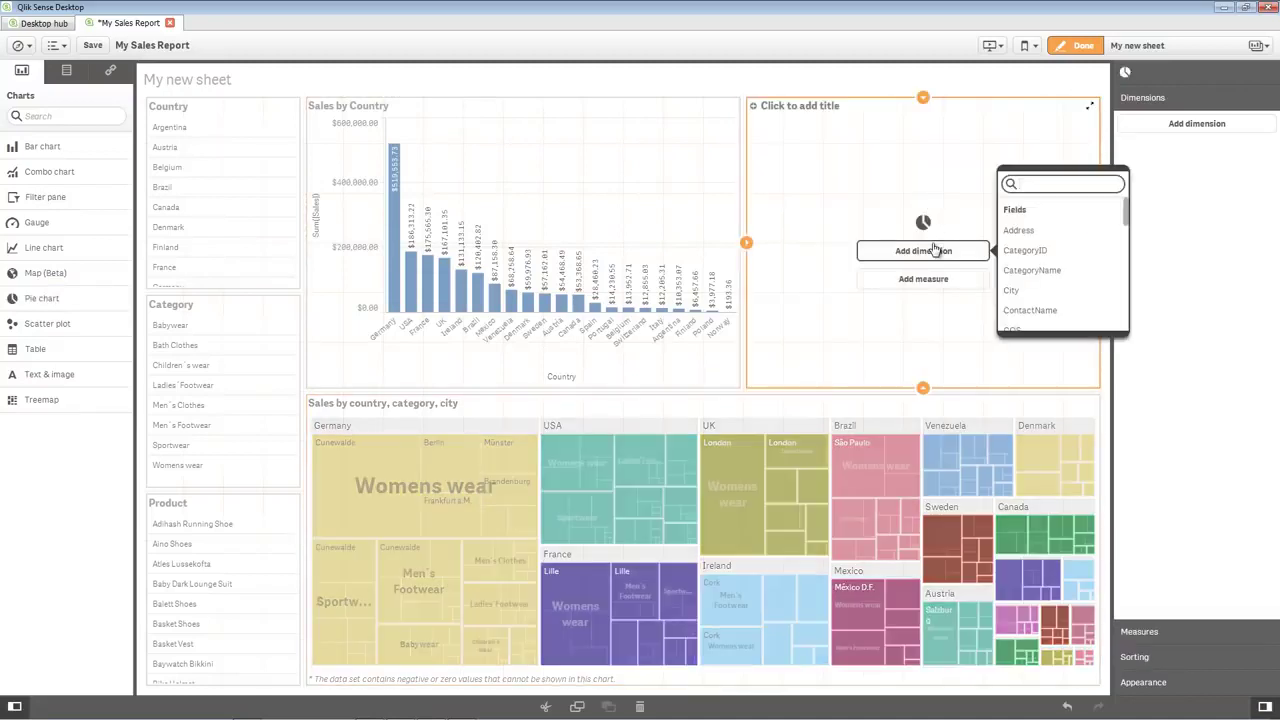
{"action": "type", "text": "P"}
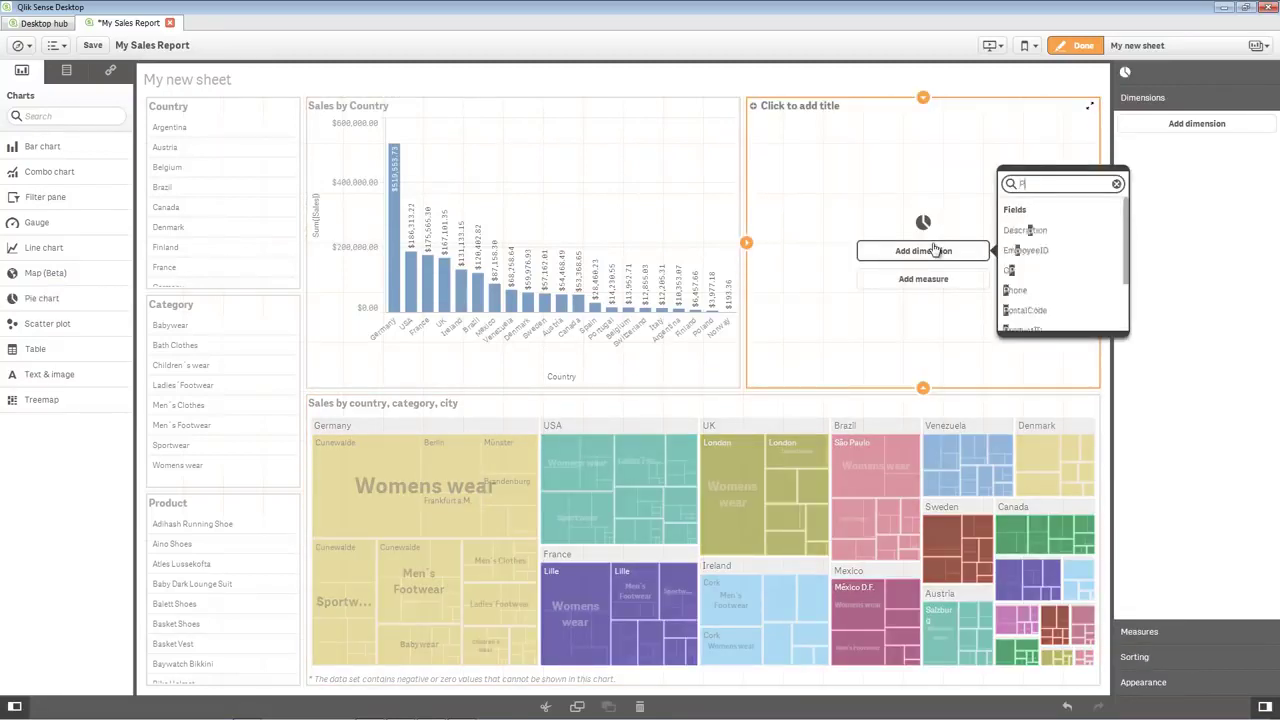
{"action": "type", "text": "rod"}
{"action": "left_click", "coordinate": [1045, 250]}
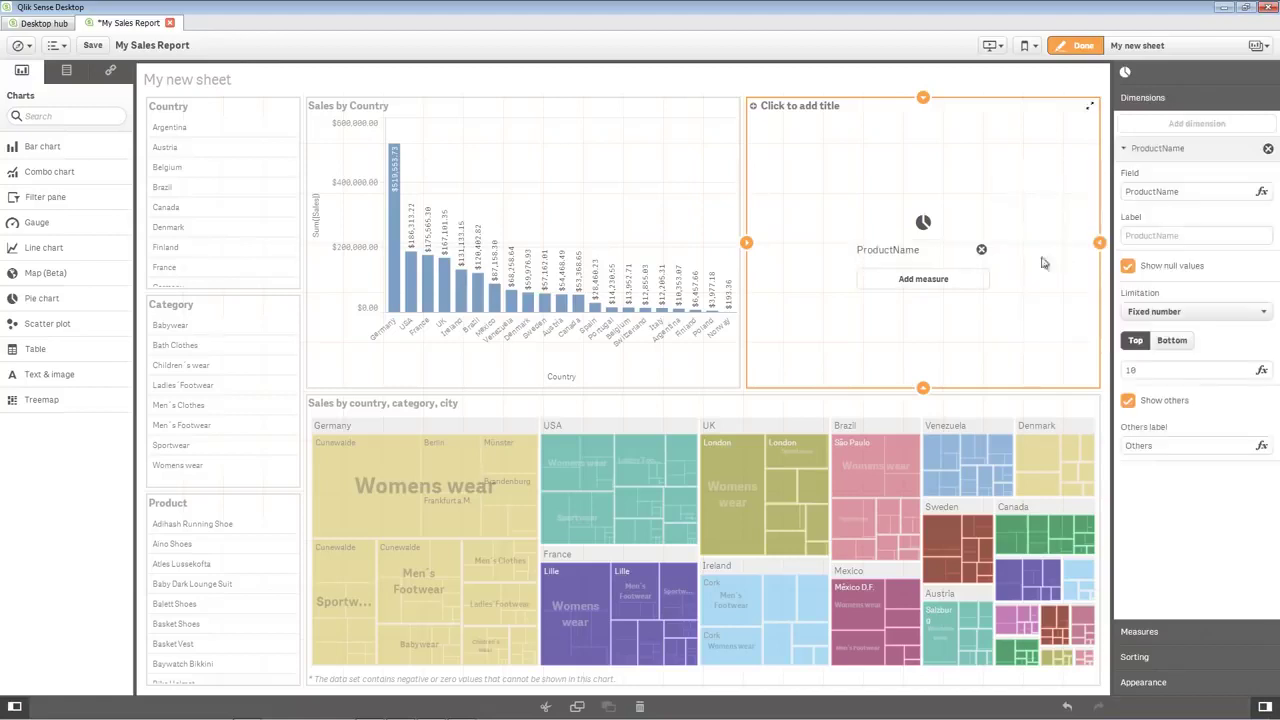
{"action": "left_click", "coordinate": [979, 286]}
{"action": "type", "text": "Sa"}
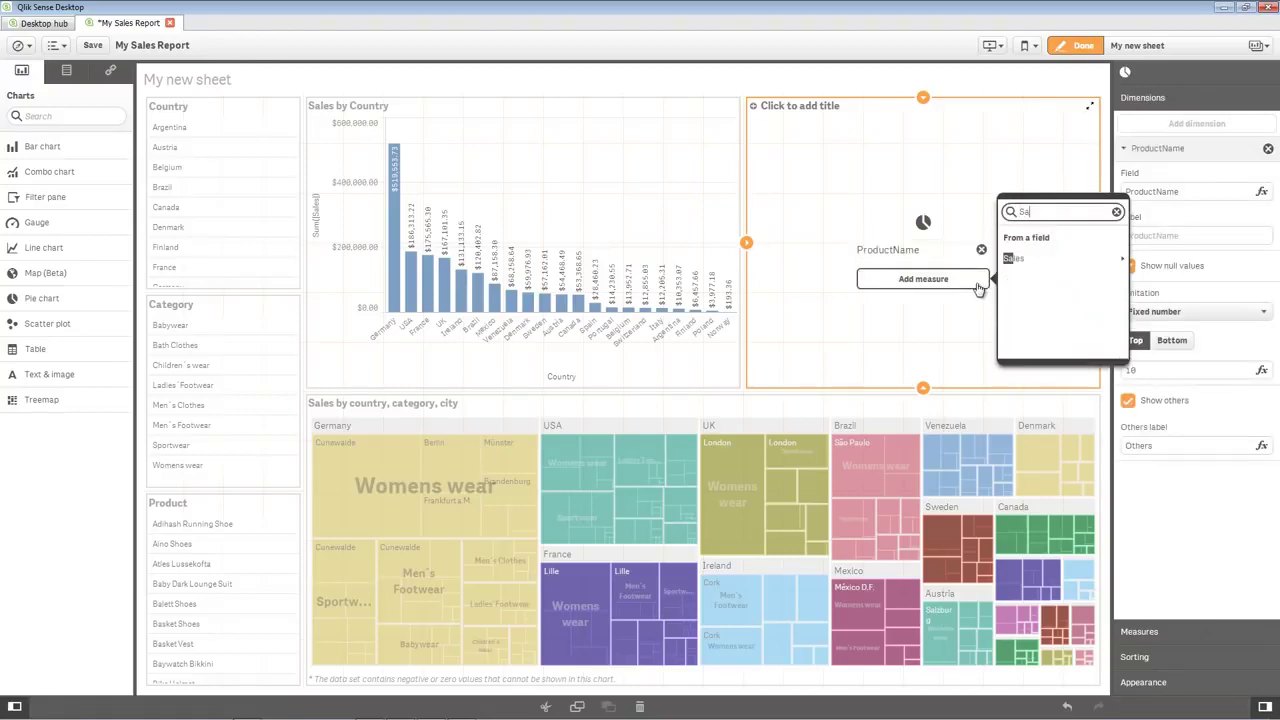
{"action": "left_click", "coordinate": [1017, 260]}
{"action": "left_click", "coordinate": [1020, 268]}
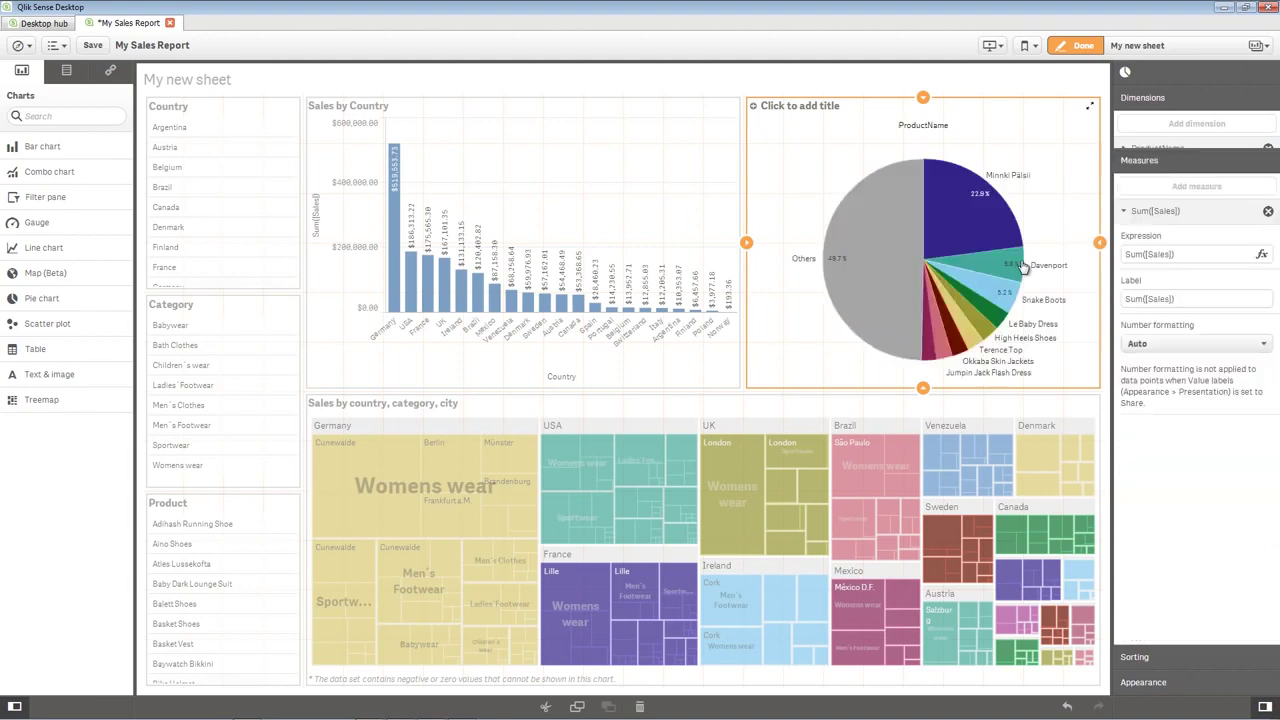
{"action": "left_click", "coordinate": [1078, 46]}
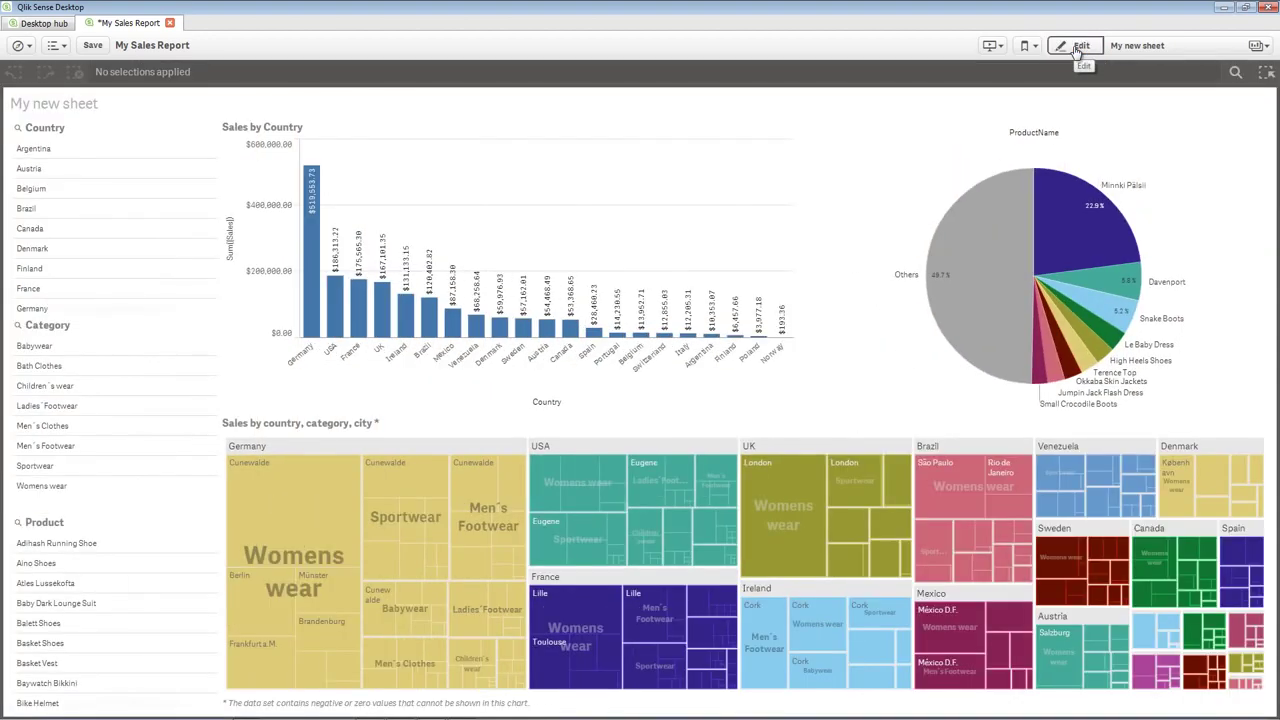